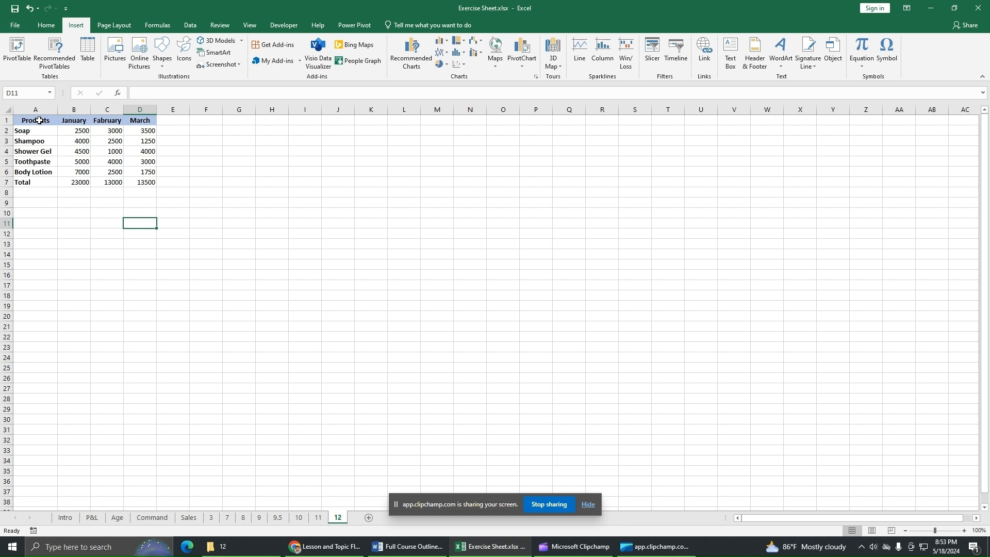
# Select the products and January figures in A1:B6 without the total row, and open the bar chart types for them.
pyautogui.moveTo(39, 120); pyautogui.dragTo(82, 168)
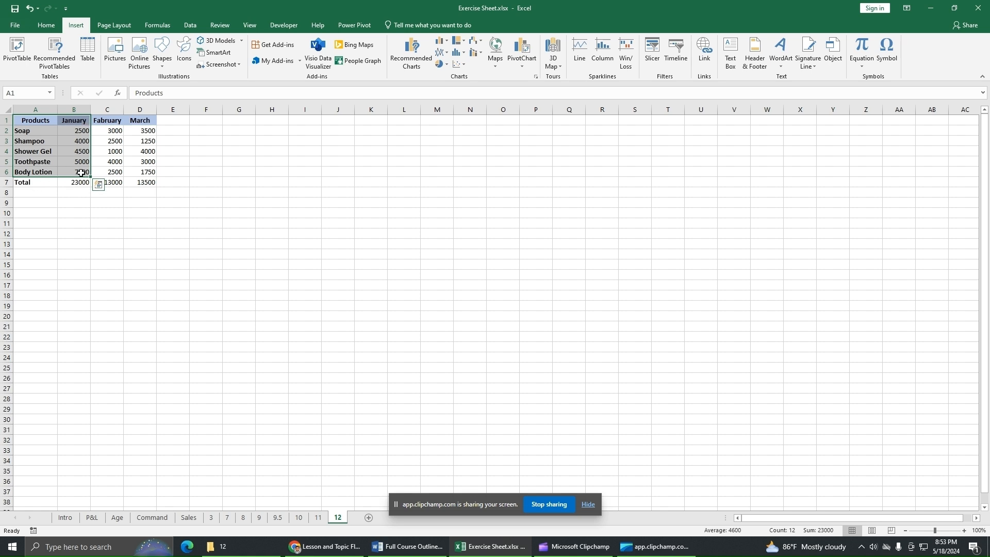
pyautogui.click(422, 67)
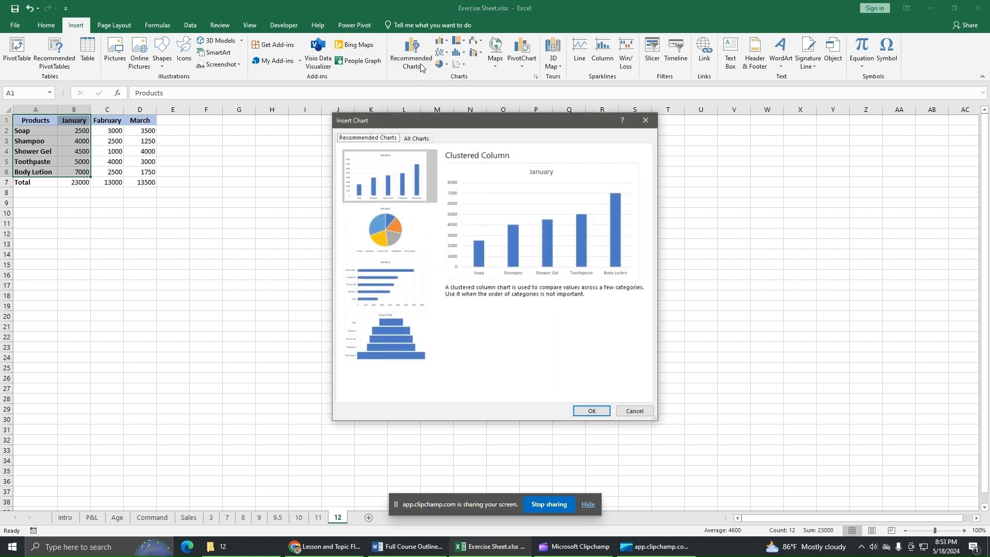
pyautogui.click(416, 137)
pyautogui.click(364, 218)
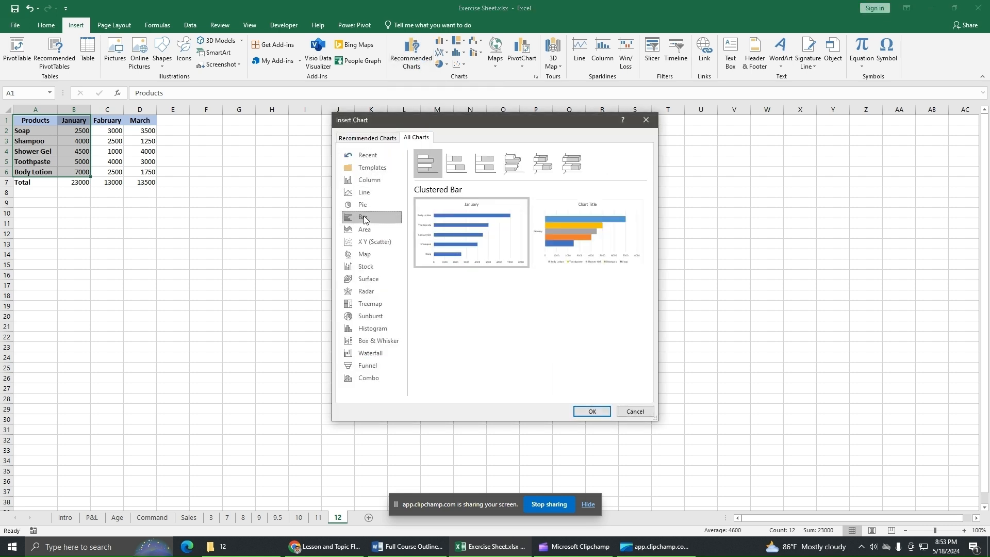
# Preview the stacked, 100% stacked and 3-D bar subtypes alongside the clustered bar for the January data.
pyautogui.click(456, 164)
pyautogui.click(485, 164)
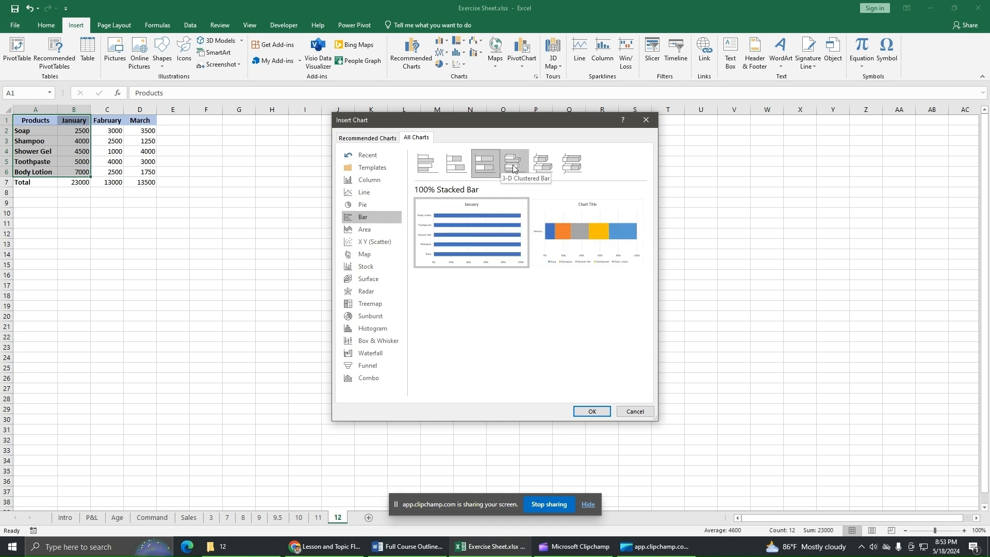
pyautogui.click(514, 164)
pyautogui.click(548, 165)
pyautogui.click(573, 164)
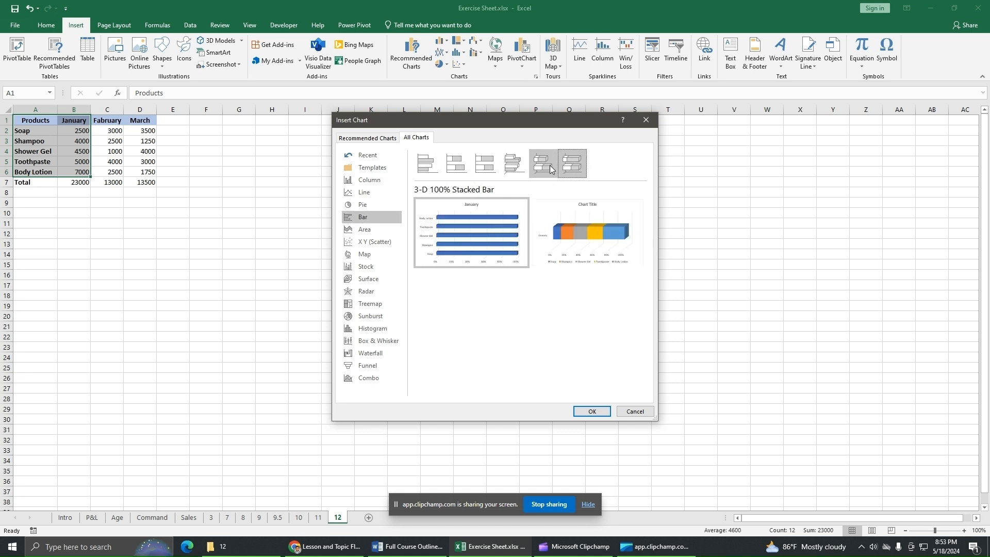
pyautogui.click(514, 164)
pyautogui.click(481, 169)
pyautogui.click(461, 169)
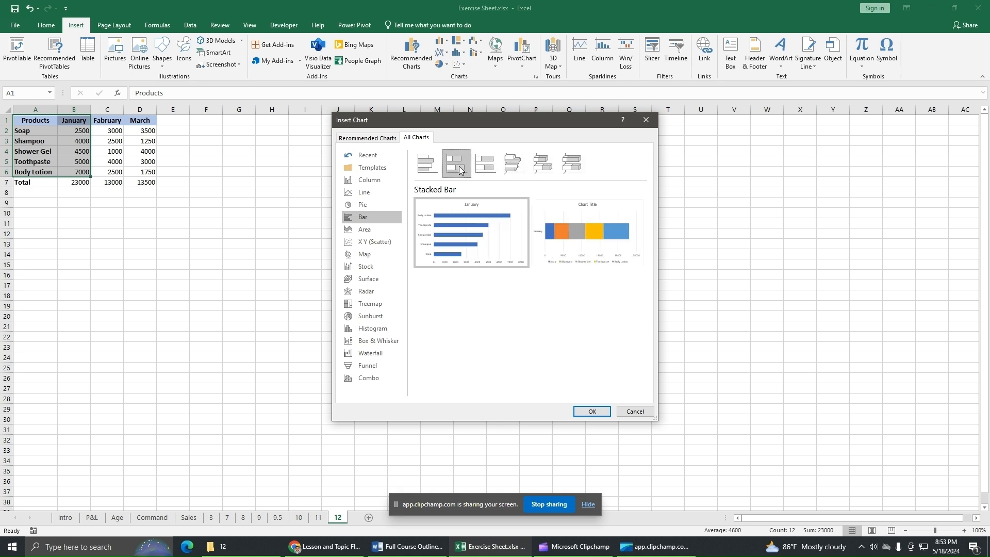
pyautogui.click(436, 170)
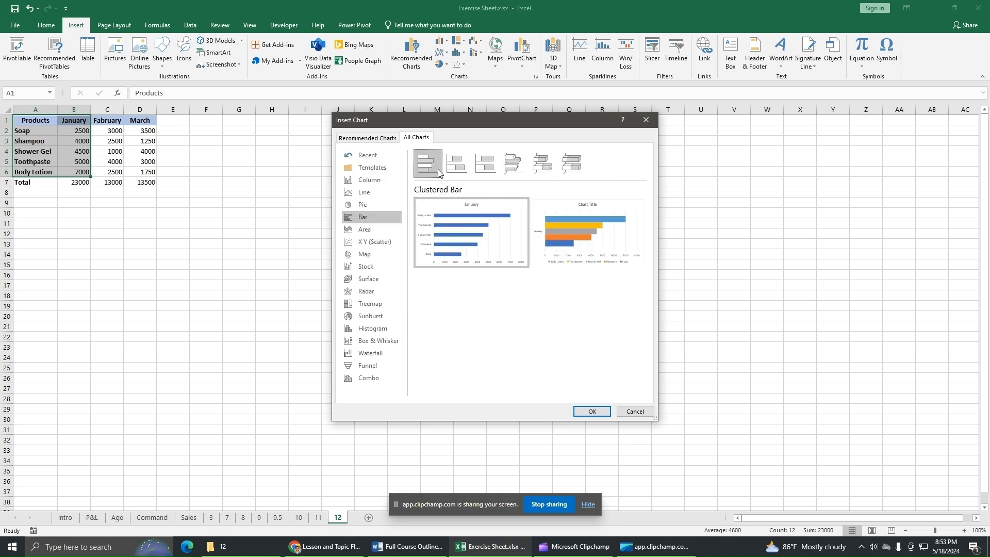
# Compare the stacked bar with the clustered bar and insert the January data as a Clustered Bar chart.
pyautogui.click(456, 165)
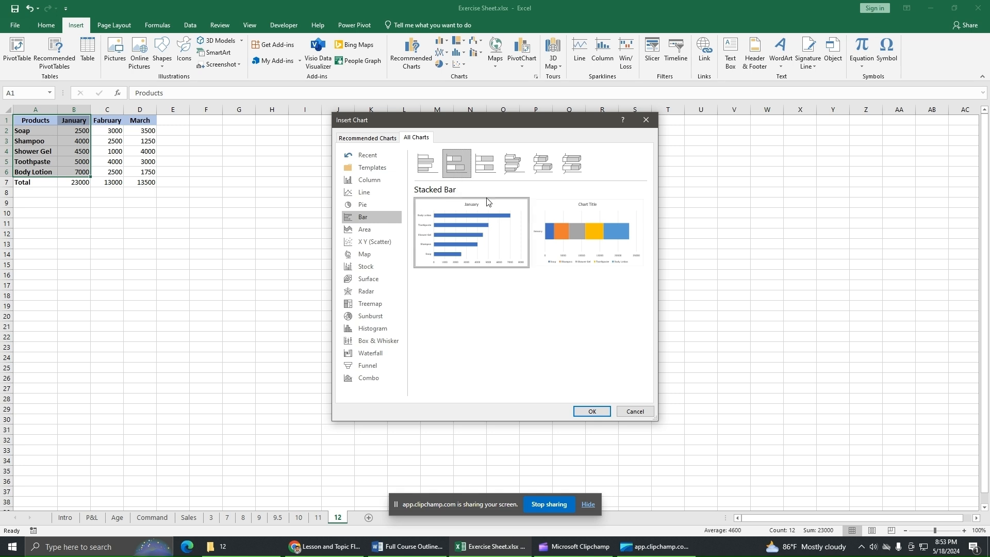
pyautogui.moveTo(624, 235)
pyautogui.click(428, 160)
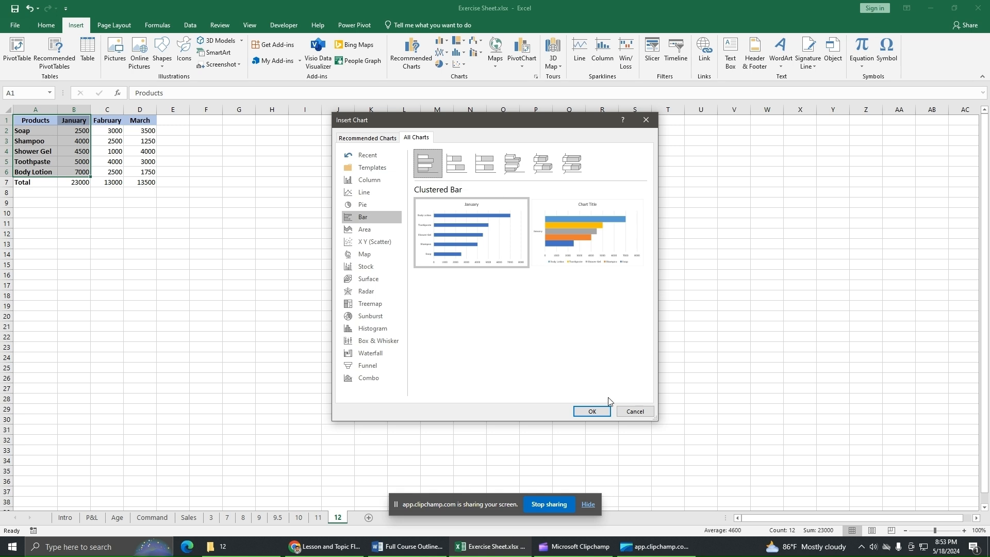
pyautogui.click(592, 411)
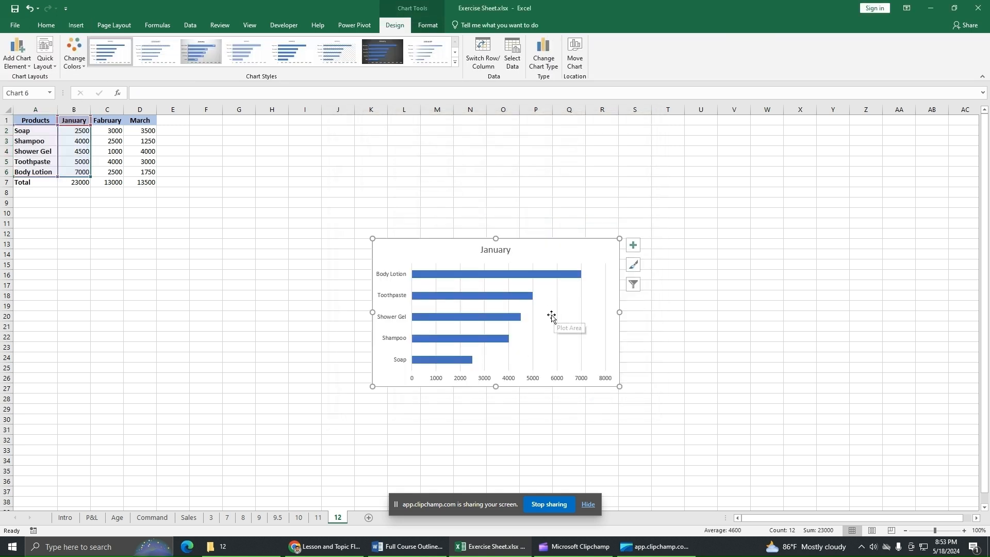
# Add axis titles to the bar chart and name the horizontal axis "Revenues".
pyautogui.click(634, 246)
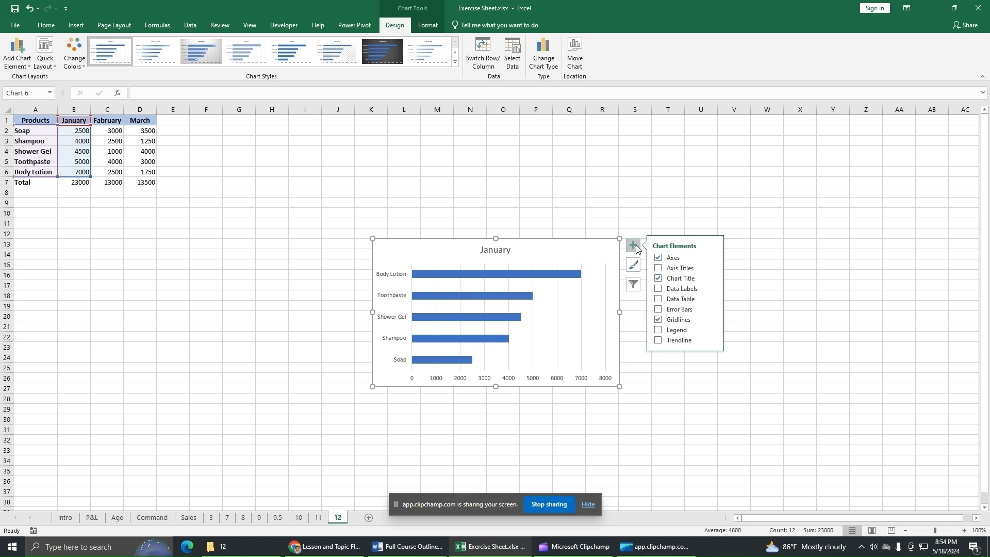
pyautogui.click(659, 268)
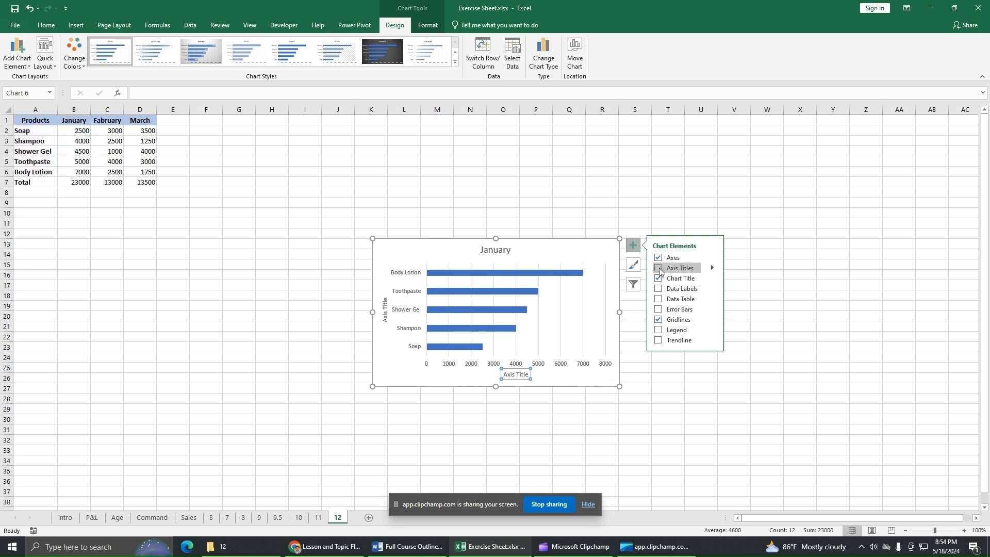
pyautogui.tripleClick(527, 375)
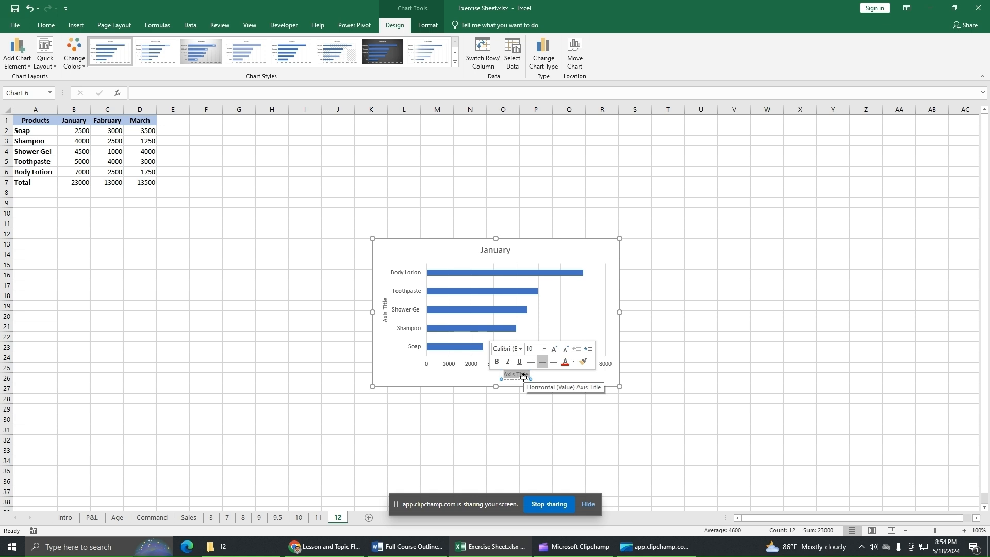
pyautogui.write('Rev')
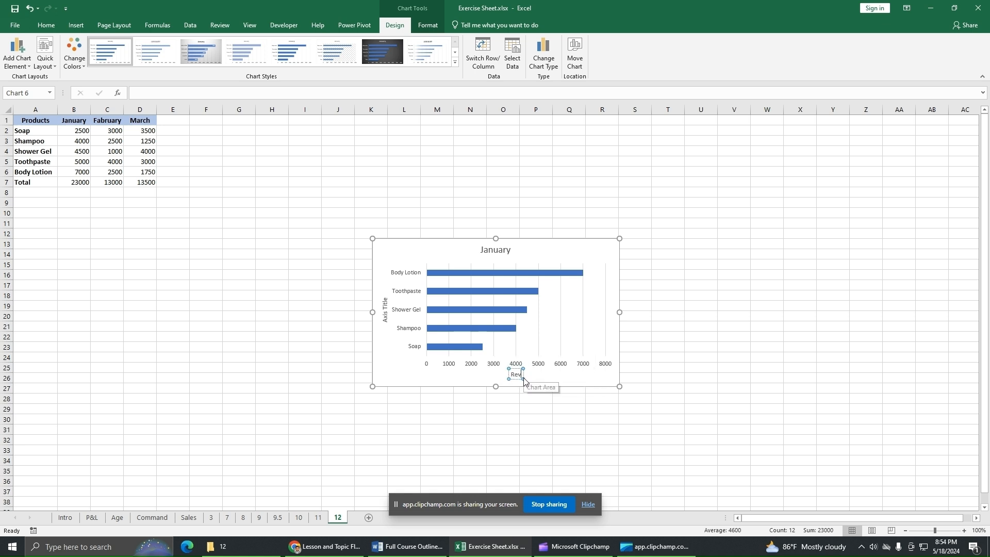
pyautogui.write('enues')
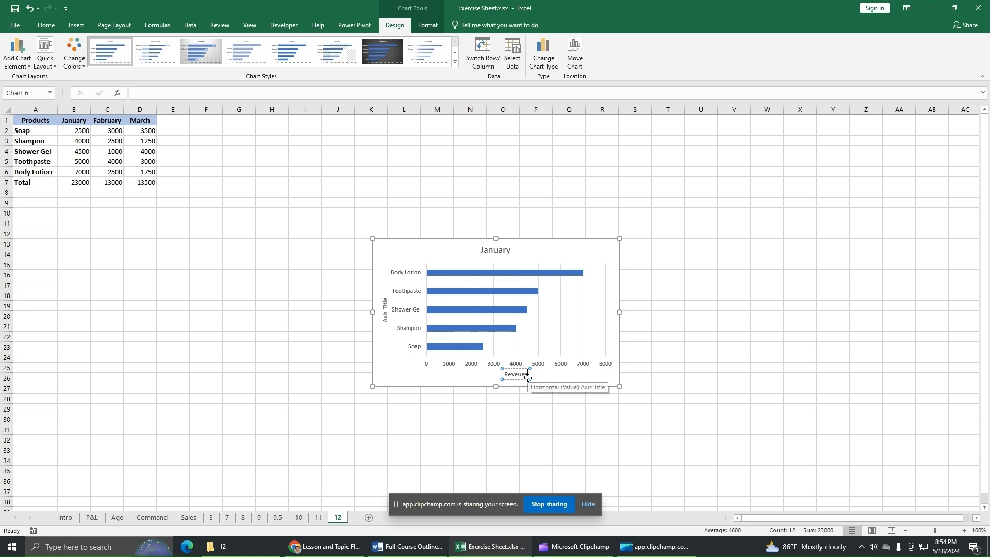
pyautogui.press('BackSpace')
pyautogui.press('BackSpace')
pyautogui.press('BackSpace')
pyautogui.press('BackSpace')
pyautogui.write('nu')
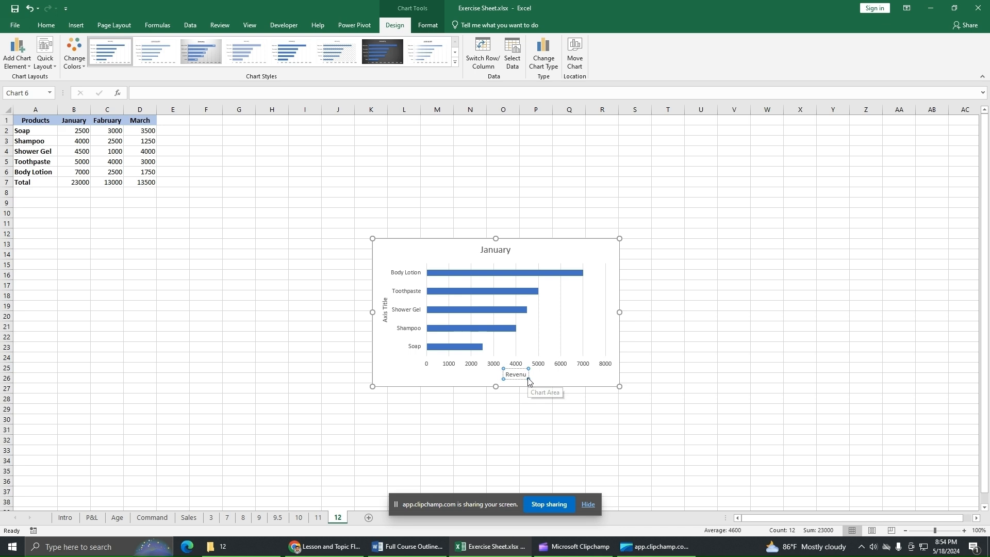
pyautogui.write('es')
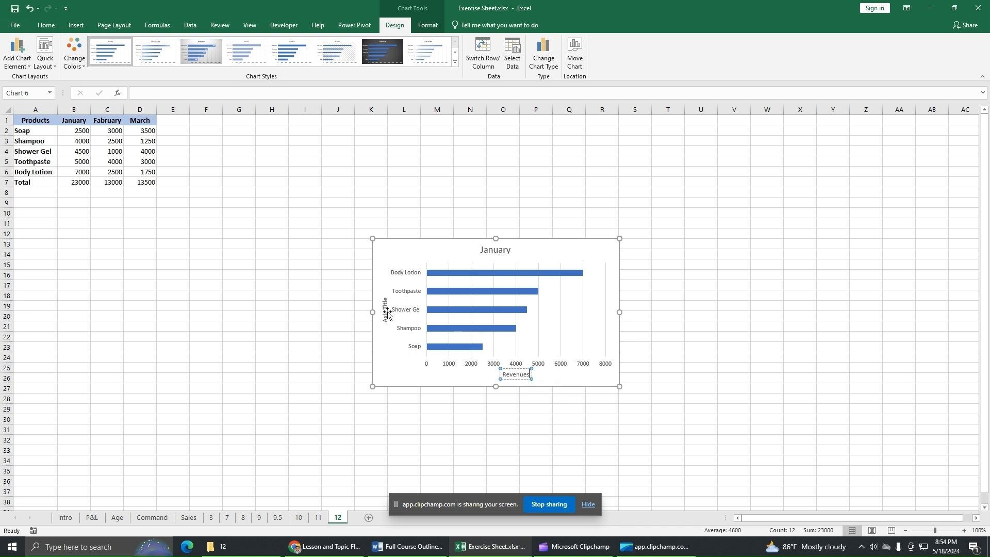
# Replace the vertical axis title's placeholder text with "Products".
pyautogui.click(387, 312)
pyautogui.click(387, 299)
pyautogui.press('BackSpace')
pyautogui.press('BackSpace')
pyautogui.press('BackSpace')
pyautogui.press('BackSpace')
pyautogui.press('BackSpace')
pyautogui.press('BackSpace')
pyautogui.press('BackSpace')
pyautogui.press('BackSpace')
pyautogui.press('BackSpace')
pyautogui.press('BackSpace')
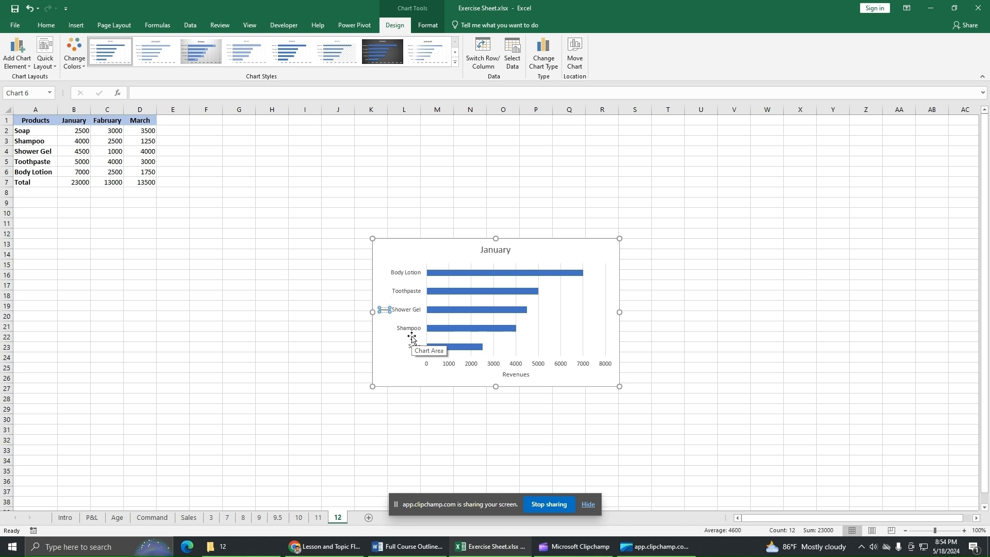
pyautogui.write('Products')
# Change the chart title to "Revenues of Different Products".
pyautogui.click(499, 249)
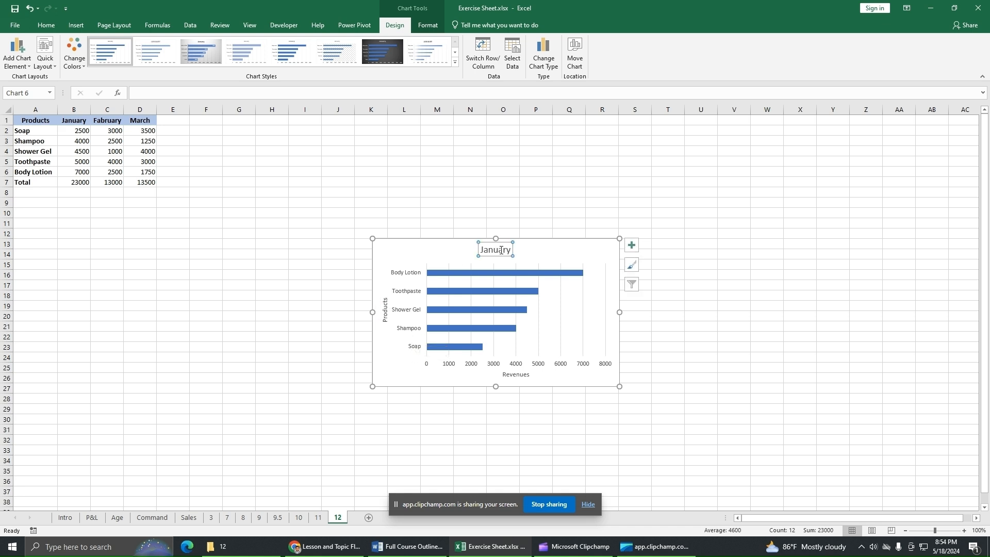
pyautogui.moveTo(511, 249); pyautogui.dragTo(486, 249)
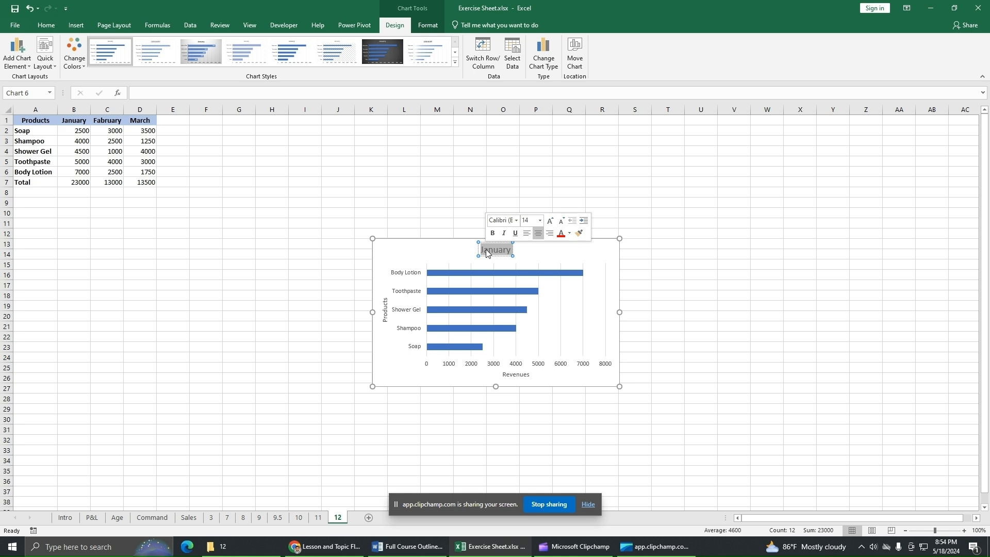
pyautogui.write('Reve')
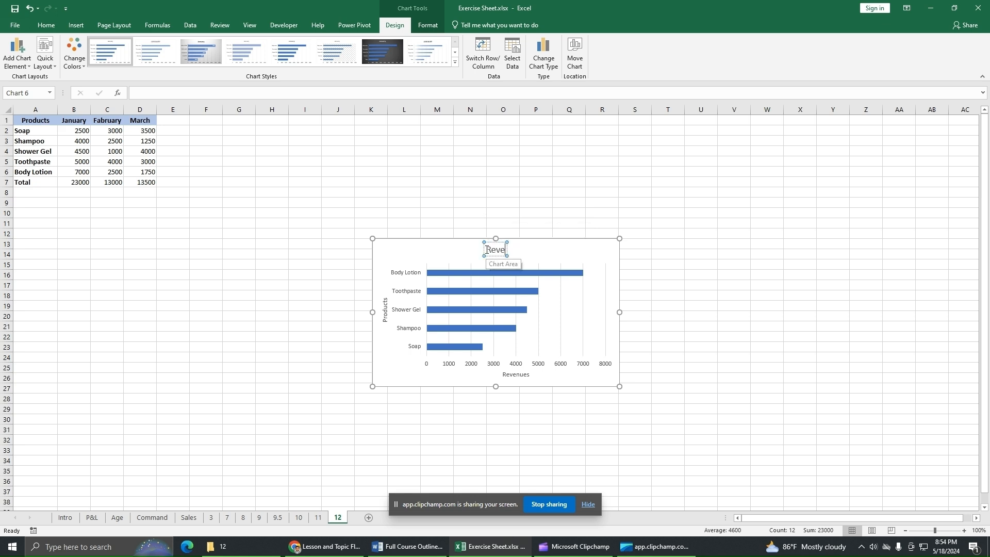
pyautogui.write('nues of Differe')
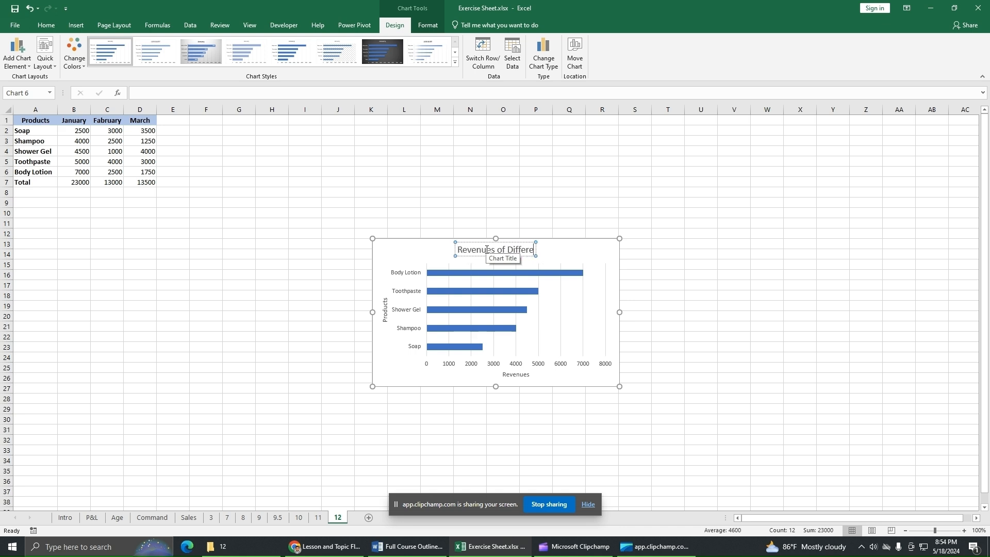
pyautogui.write('nt P')
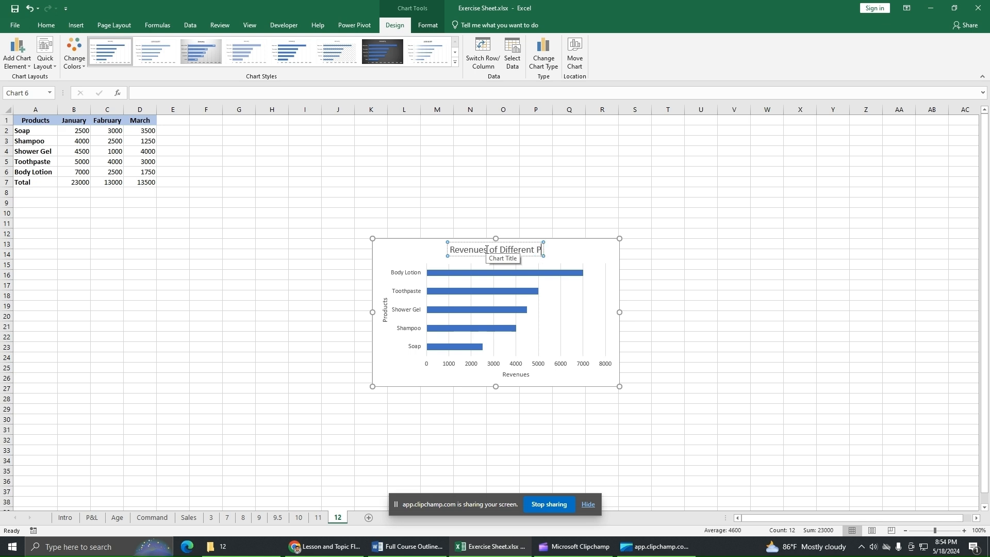
pyautogui.write('roducts')
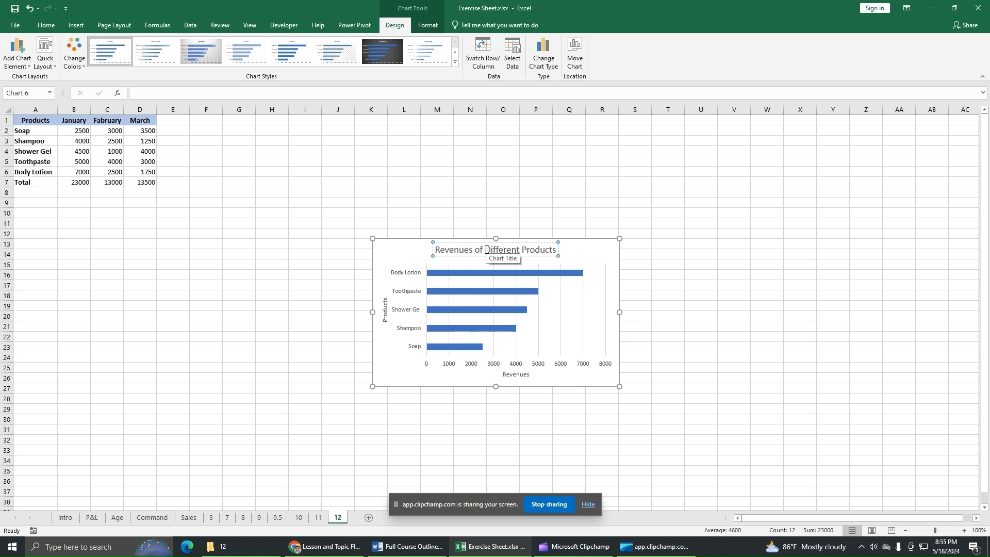
pyautogui.click(590, 259)
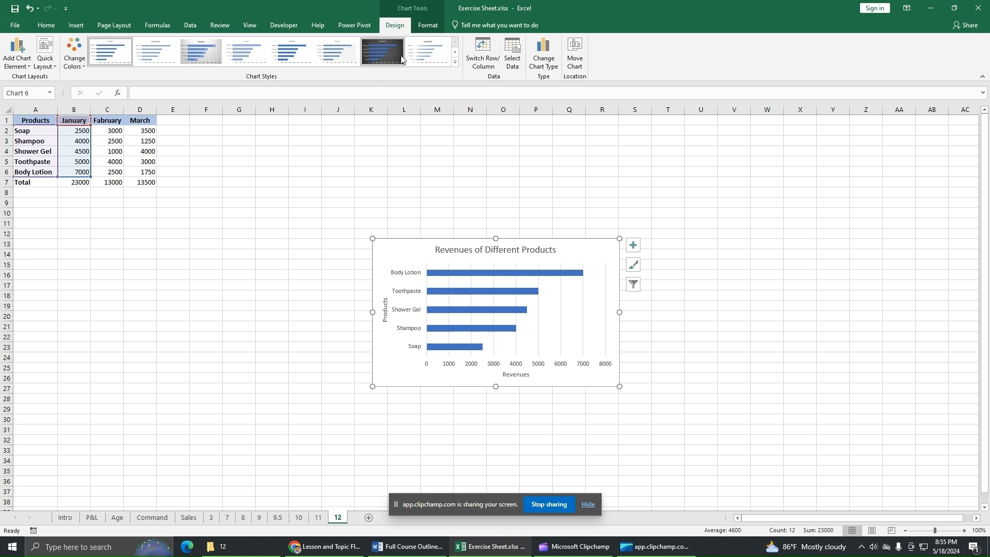
# Apply the grey gradient chart style with value labels inside the bars, keeping the blue colour scheme.
pyautogui.click(332, 56)
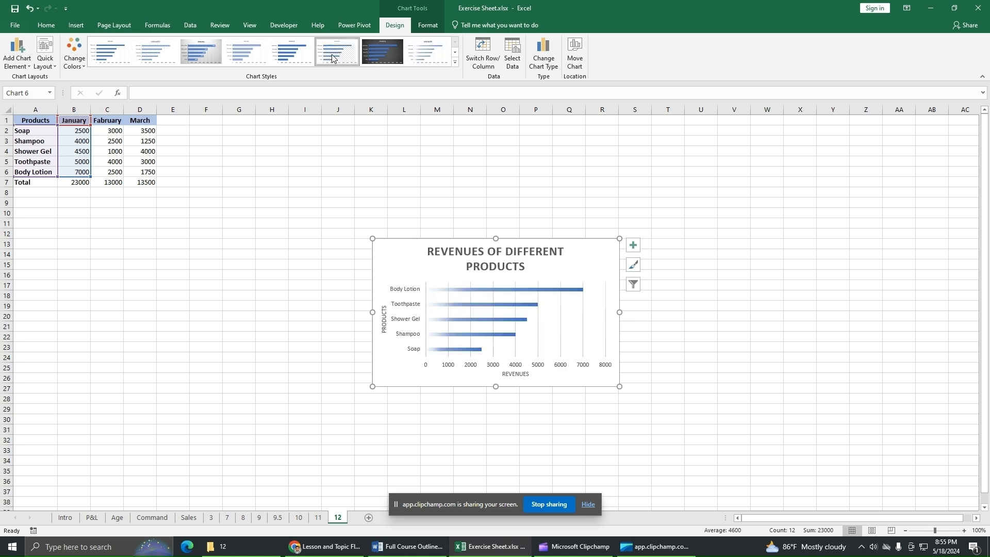
pyautogui.click(219, 58)
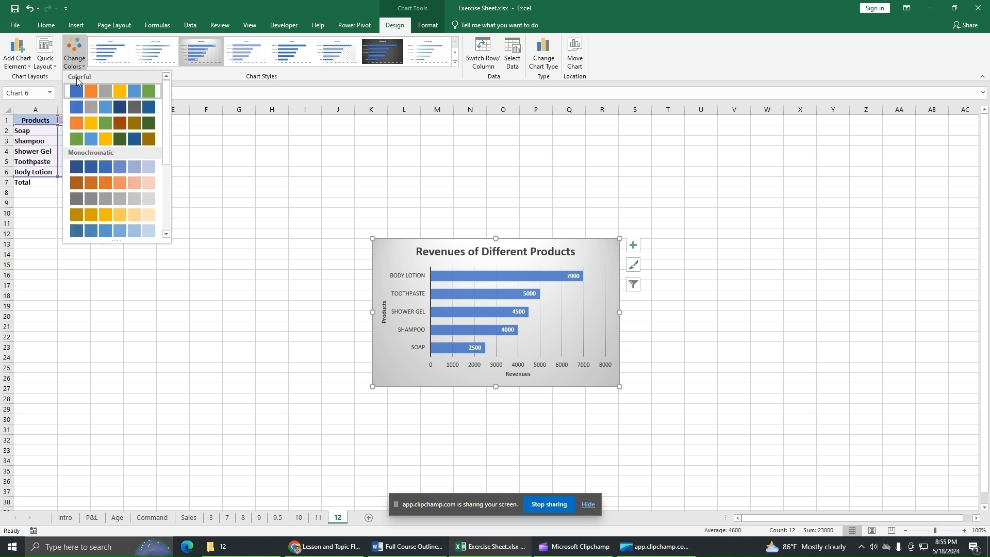
pyautogui.click(75, 59)
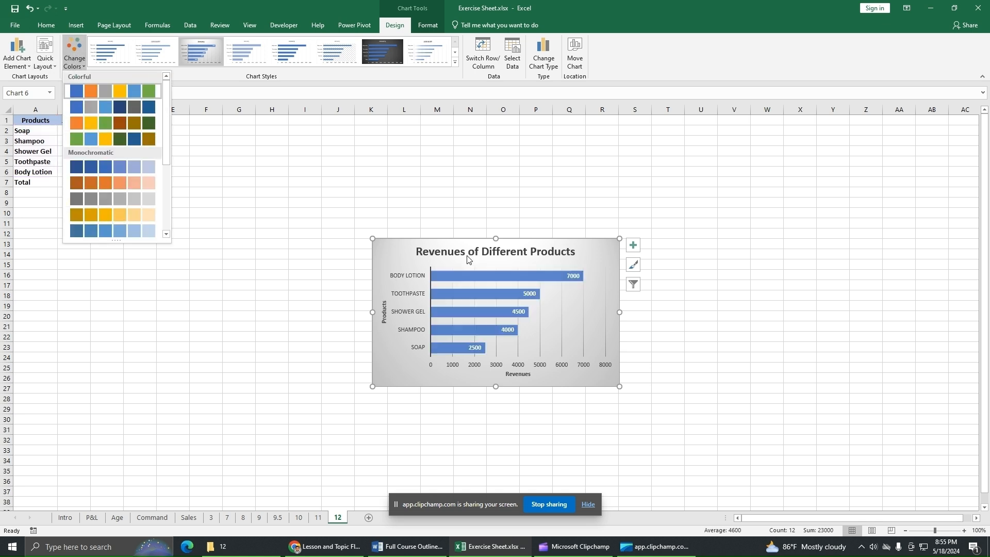
pyautogui.click(634, 265)
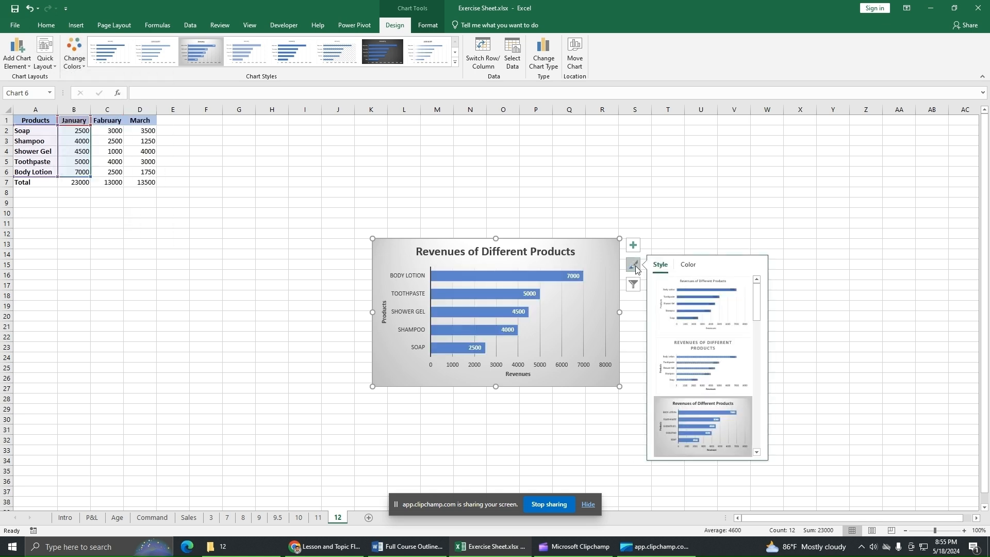
# Try out the data table, legend and trendline elements on the chart, switching each one off again.
pyautogui.click(633, 245)
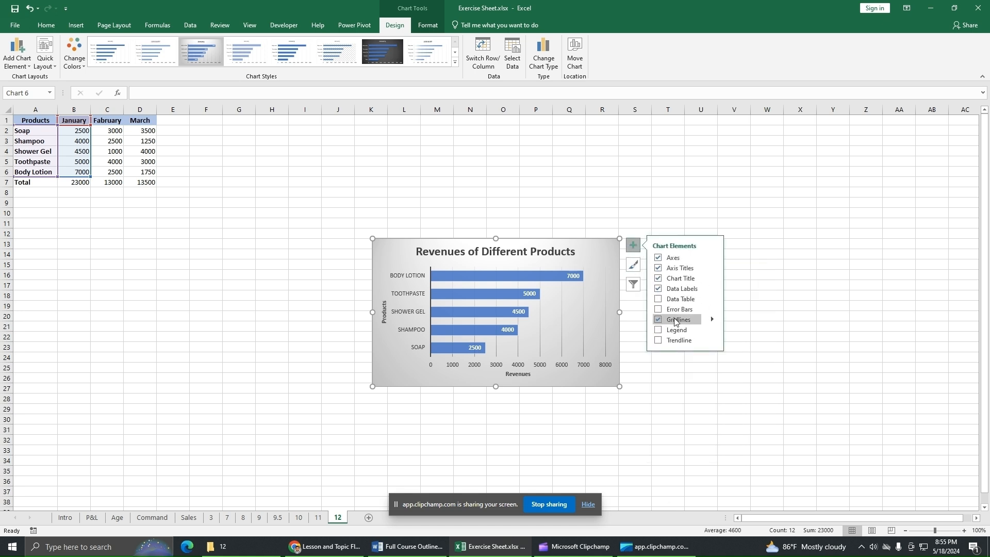
pyautogui.click(659, 299)
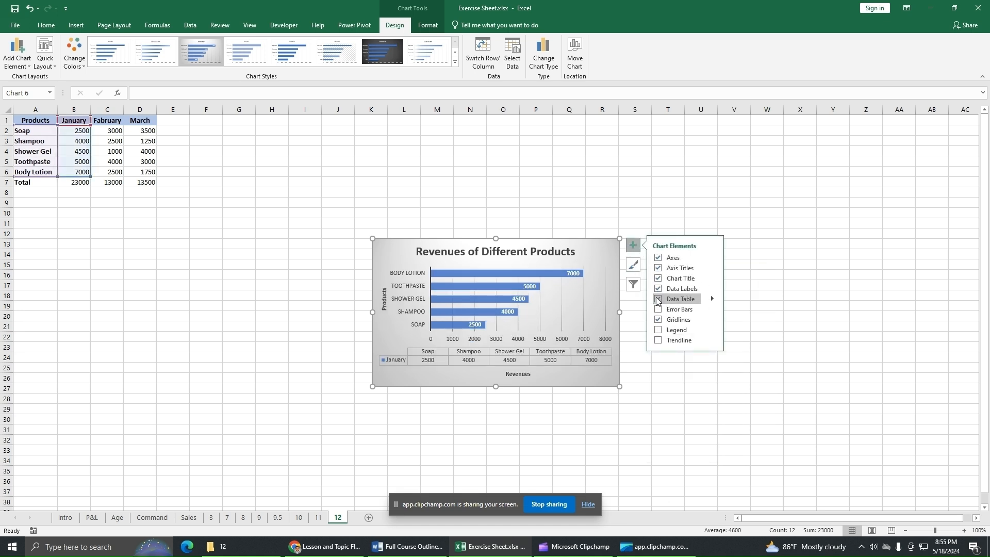
pyautogui.click(657, 300)
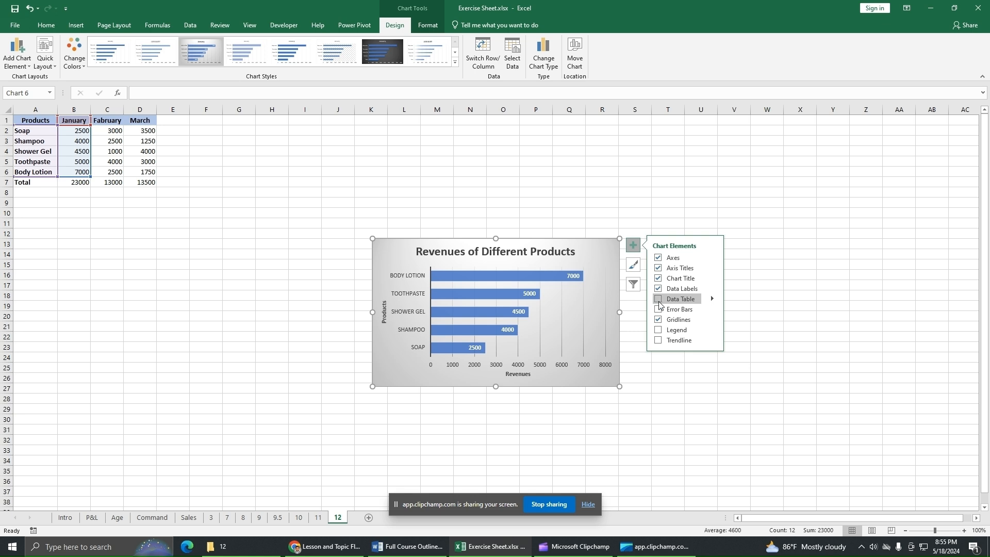
pyautogui.click(658, 330)
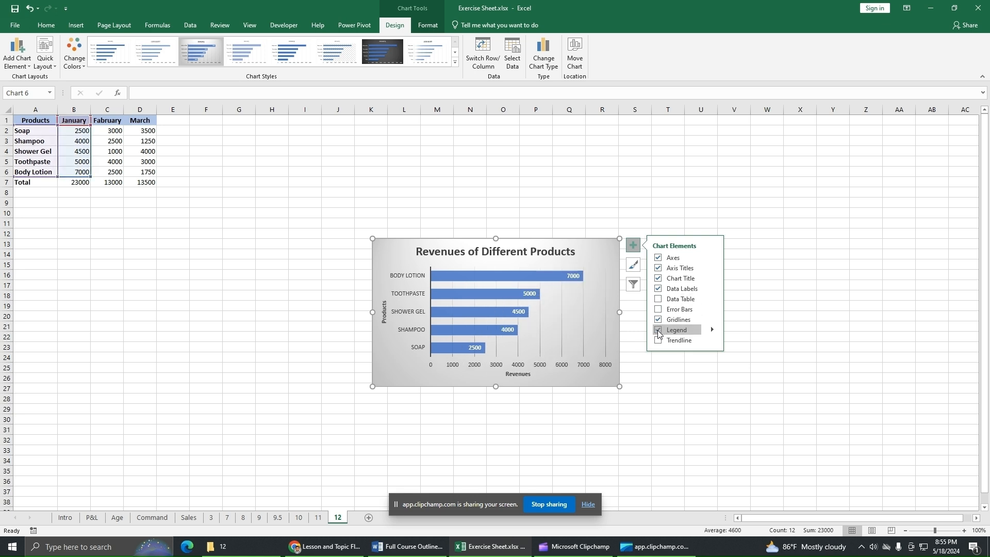
pyautogui.click(658, 331)
pyautogui.click(658, 340)
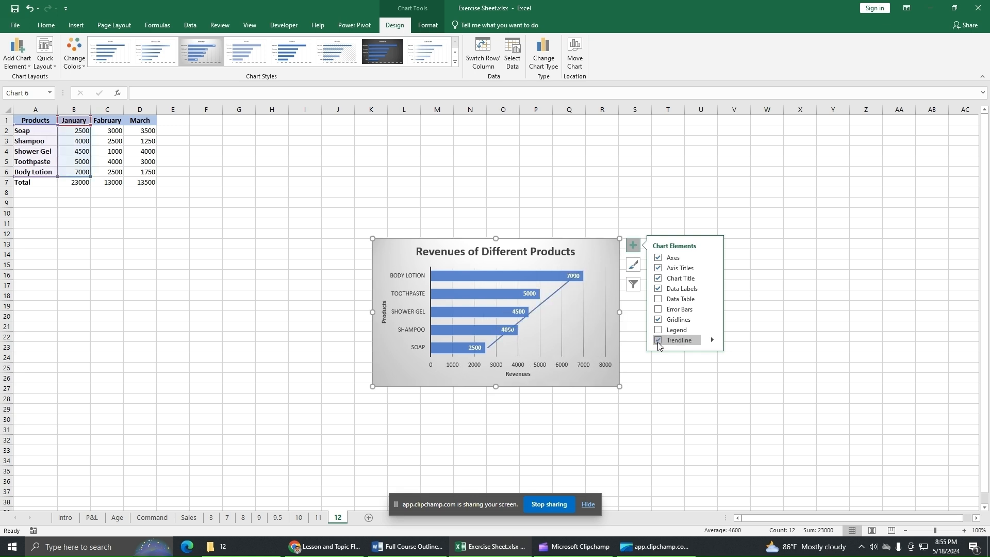
pyautogui.click(658, 341)
pyautogui.click(701, 378)
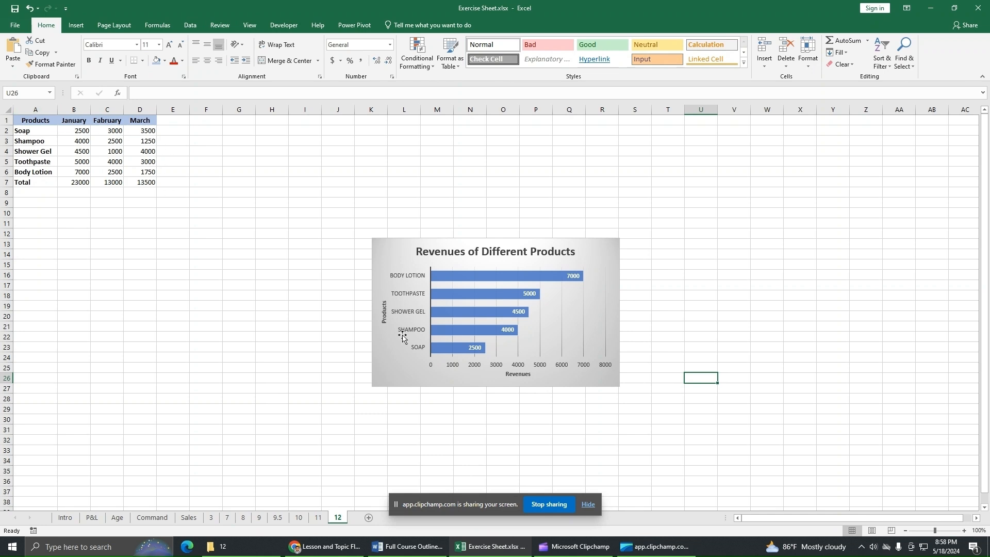
# Delete the January chart and insert a clustered bar chart of A1:D6 with the months as categories and the products as series.
pyautogui.click(602, 251)
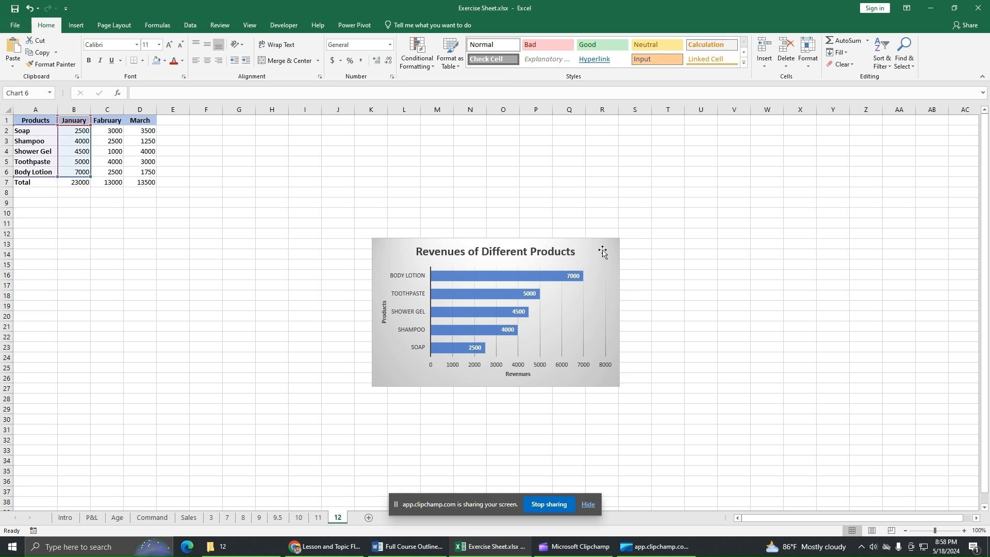
pyautogui.press('Delete')
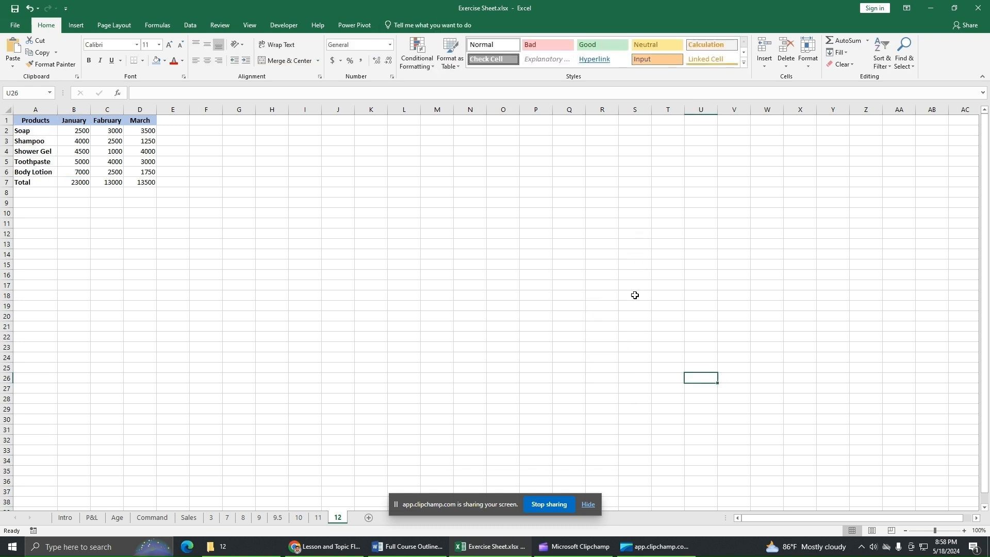
pyautogui.moveTo(44, 123); pyautogui.dragTo(142, 172)
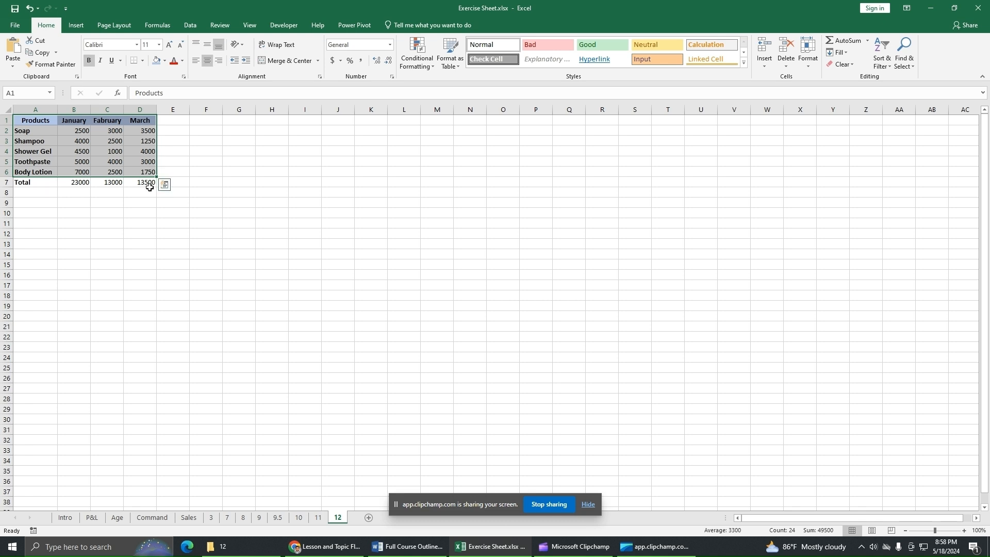
pyautogui.click(75, 25)
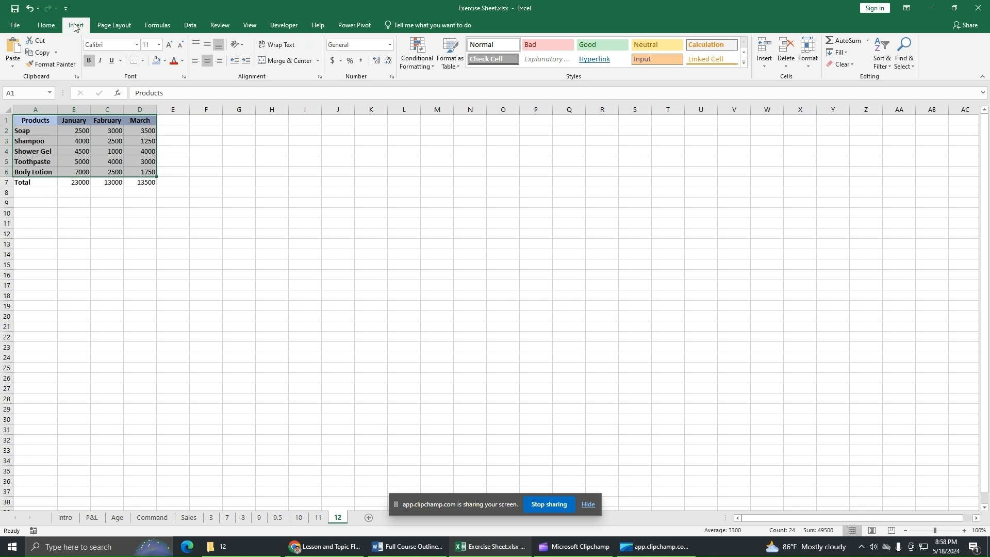
pyautogui.click(415, 67)
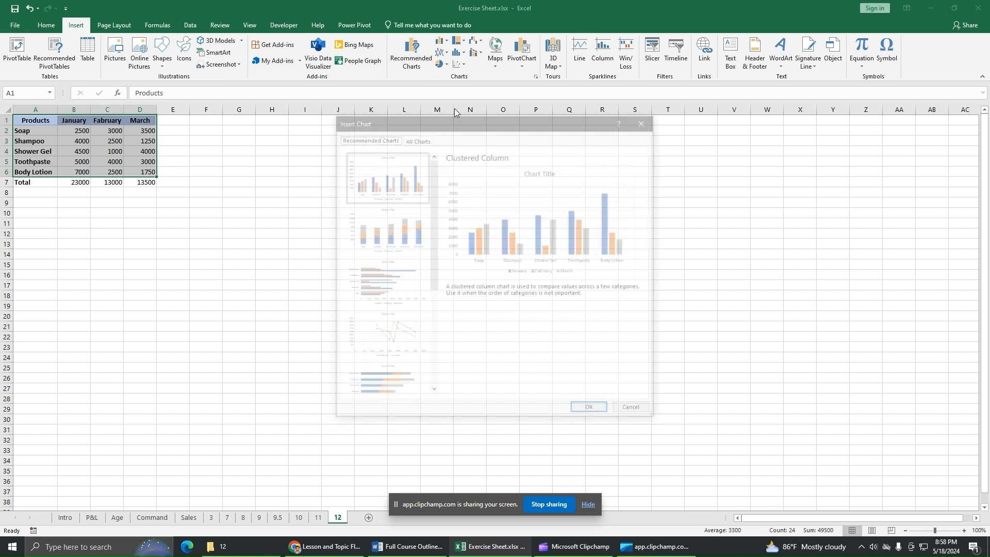
pyautogui.click(417, 138)
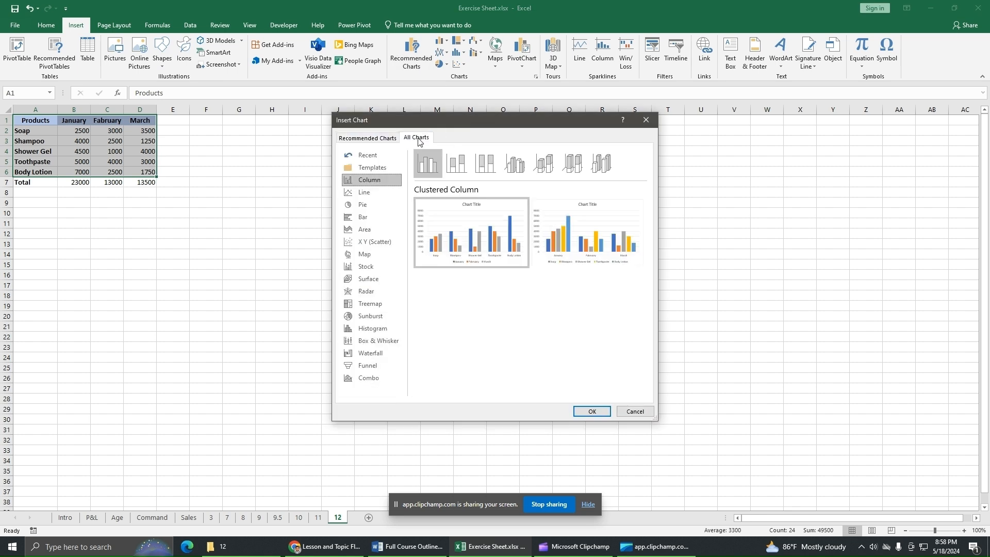
pyautogui.click(368, 217)
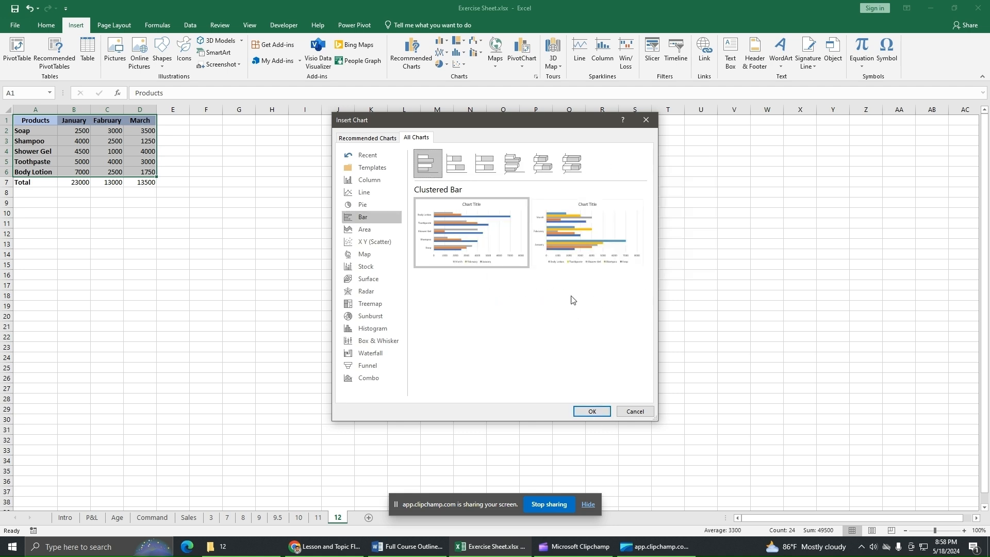
pyautogui.moveTo(584, 243)
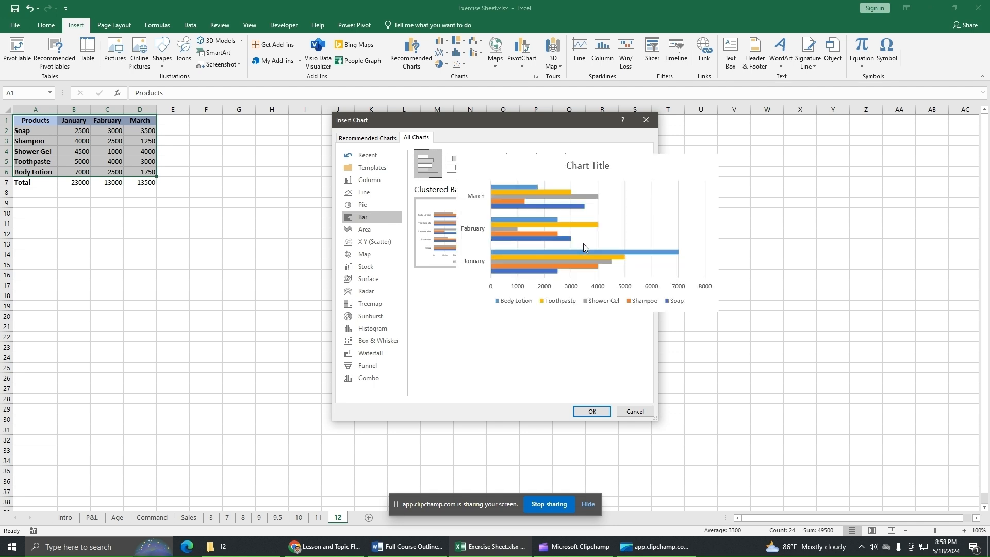
pyautogui.click(609, 414)
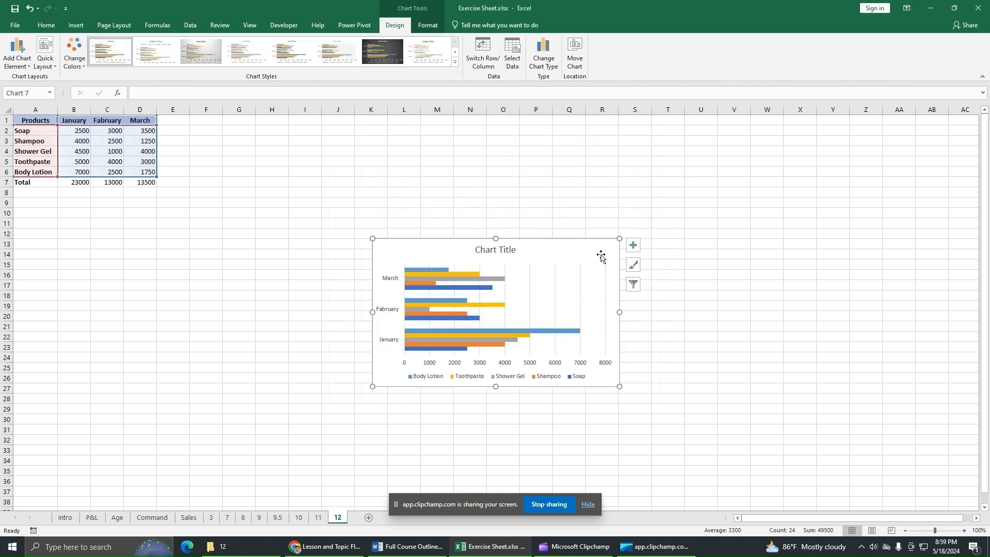
# Enlarge the chart upward and sideways so it spans about columns H to T and rows 7 to 27.
pyautogui.moveTo(495, 239); pyautogui.dragTo(495, 177)
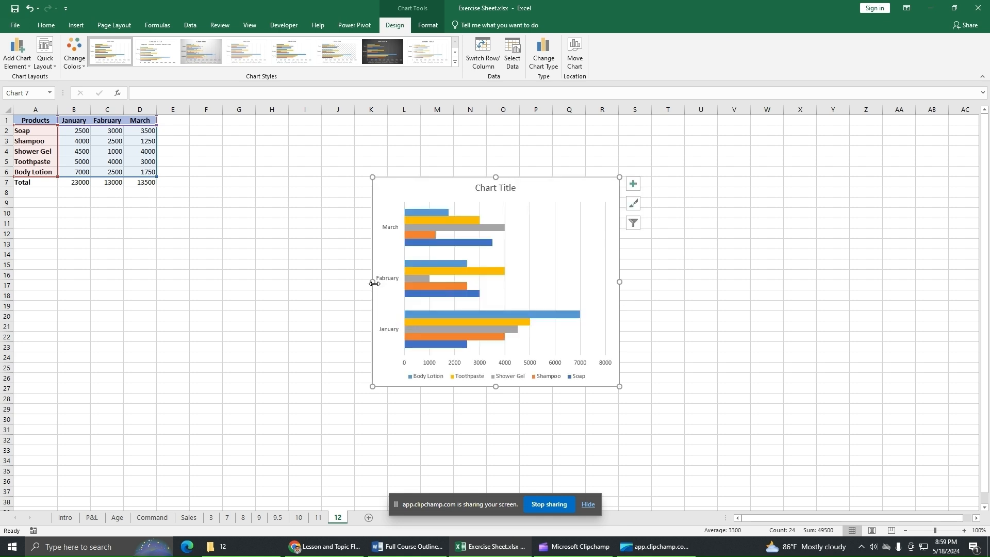
pyautogui.moveTo(372, 281); pyautogui.dragTo(263, 282)
pyautogui.moveTo(619, 283); pyautogui.dragTo(657, 281)
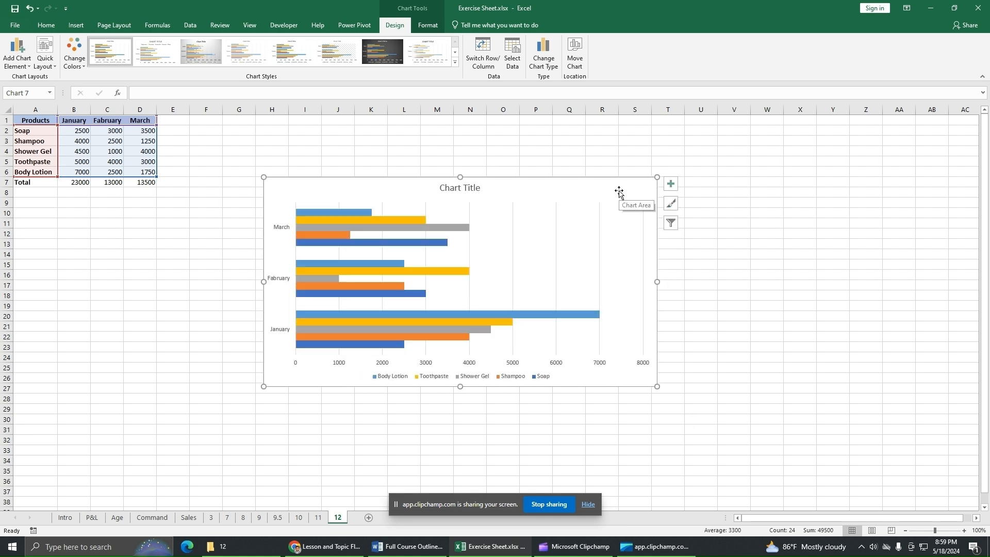
# Fill the Toothpaste series bars with the standard light green colour.
pyautogui.click(360, 213)
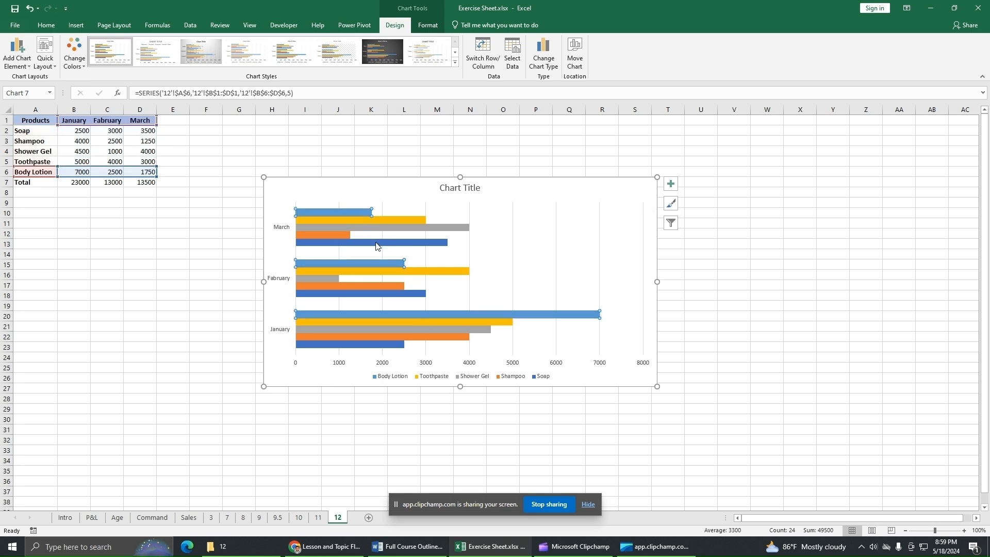
pyautogui.click(412, 221)
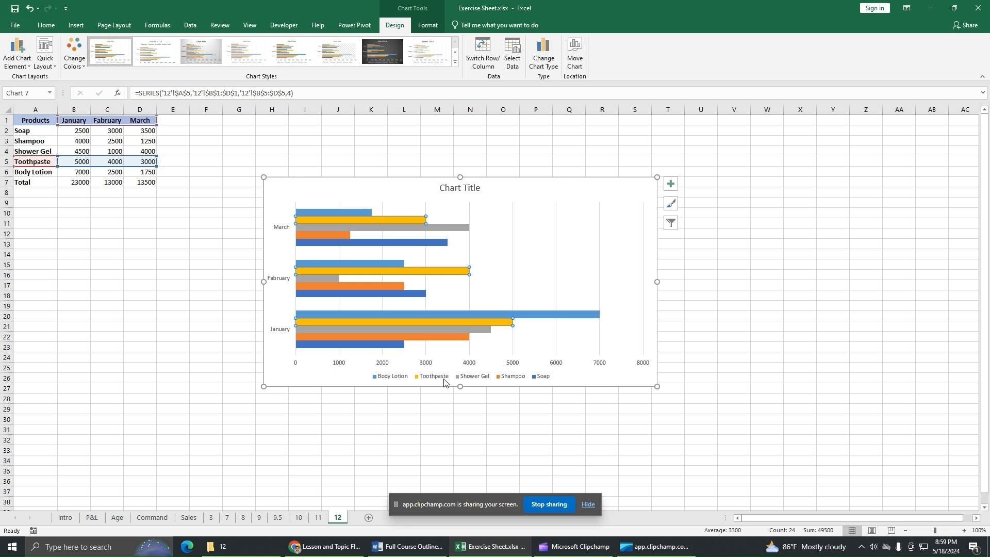
pyautogui.click(76, 25)
pyautogui.click(46, 24)
pyautogui.click(165, 61)
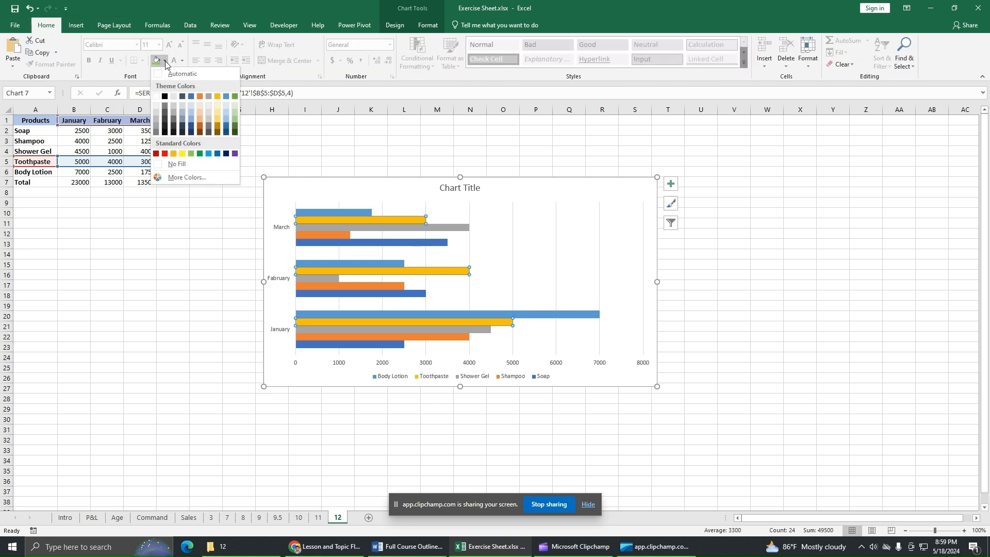
pyautogui.click(191, 154)
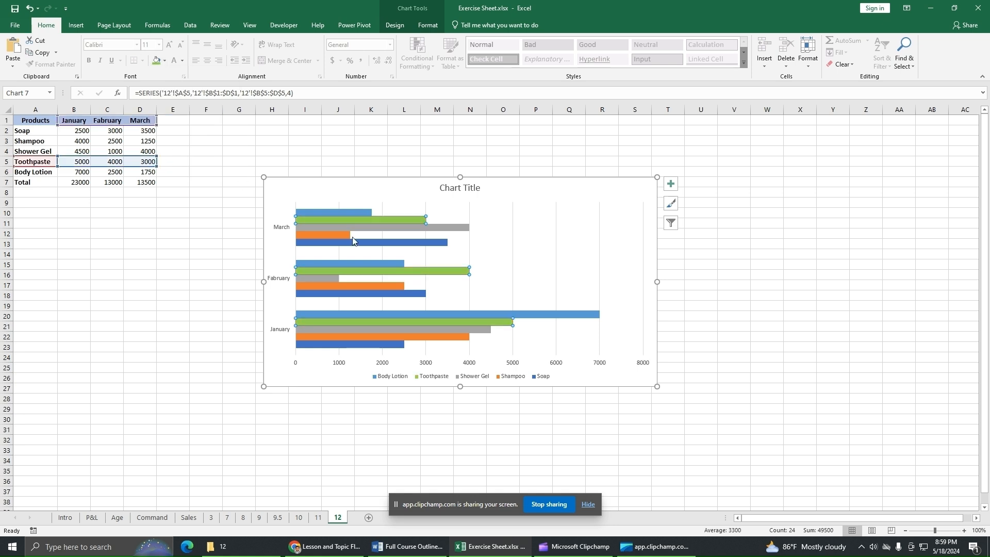
# Fill the Body Lotion series bars with the standard red colour.
pyautogui.click(357, 213)
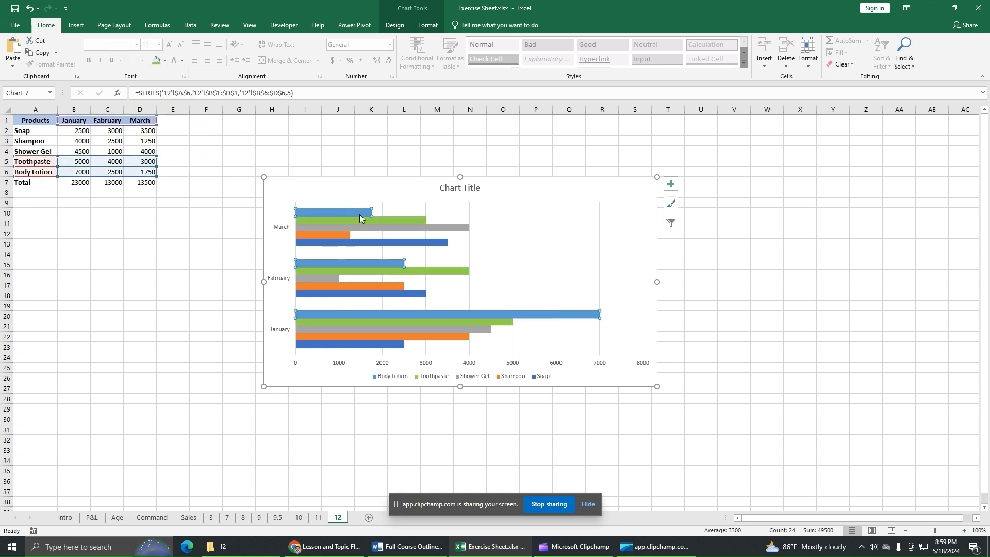
pyautogui.click(164, 61)
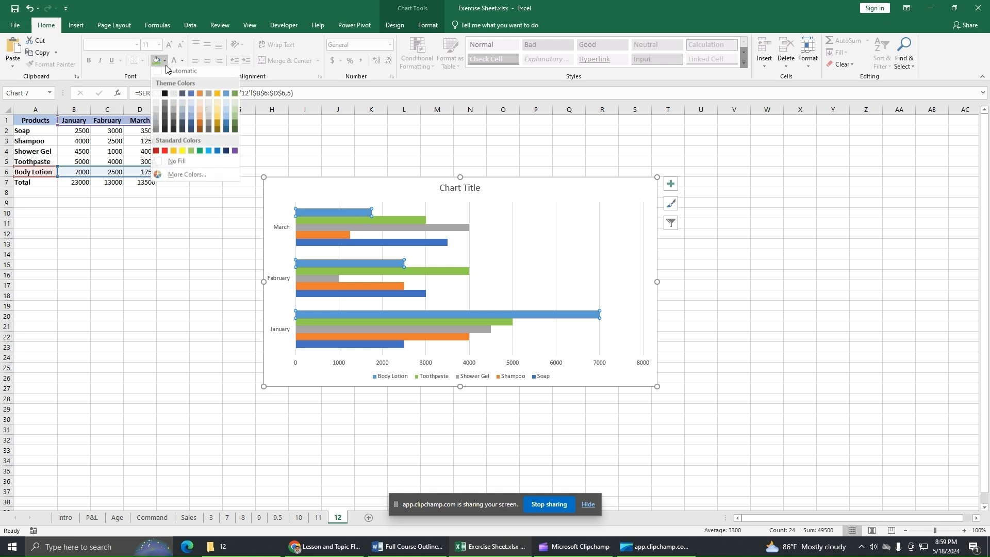
pyautogui.click(166, 155)
# Add axis titles to both axes of the chart.
pyautogui.click(471, 190)
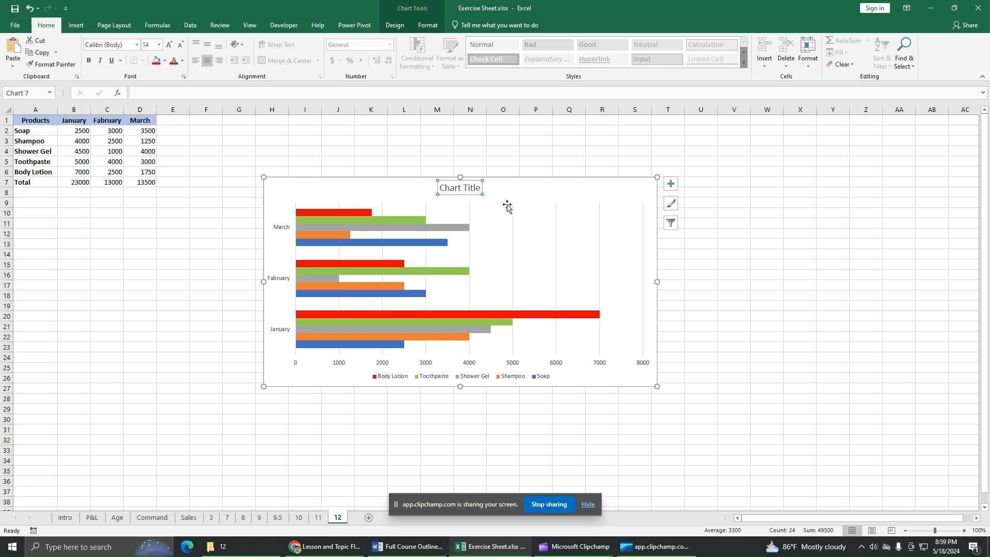
pyautogui.click(671, 186)
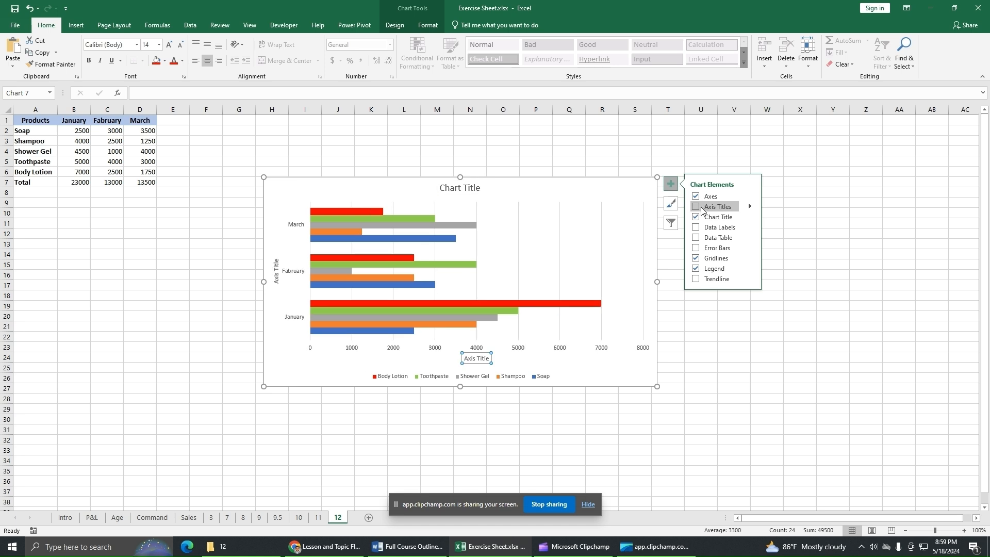
pyautogui.click(698, 207)
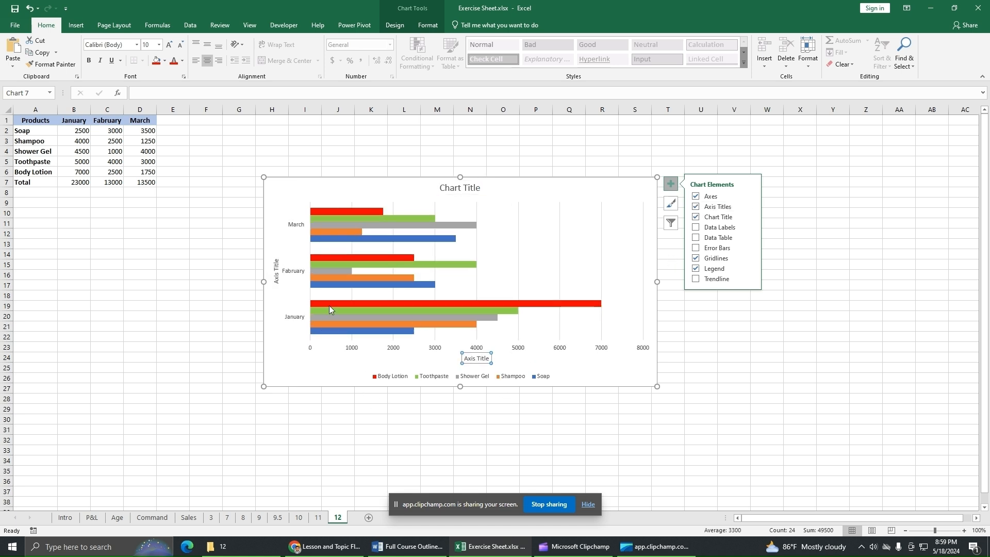
pyautogui.moveTo(364, 309)
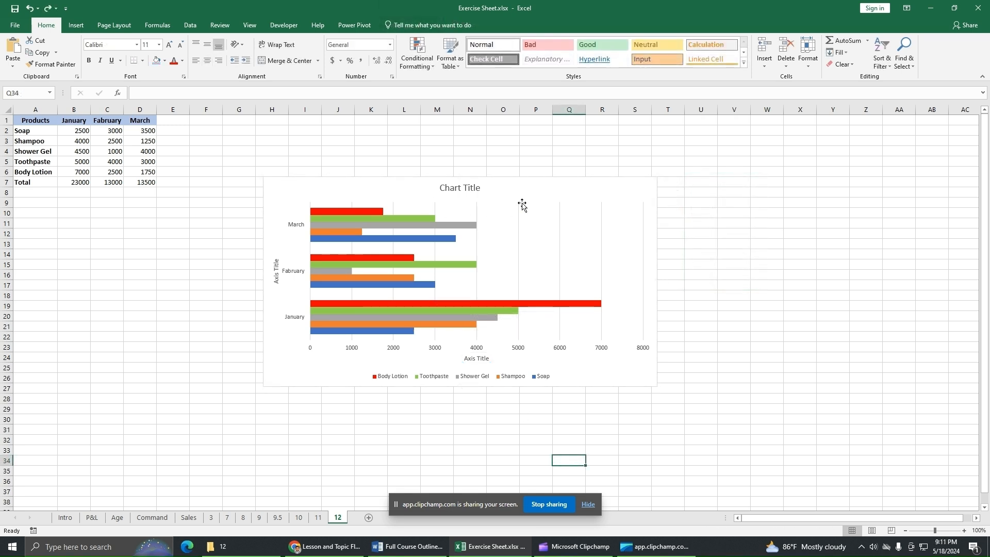
# Replace the chart title's placeholder text with "Monthly Revenue by Products".
pyautogui.click(568, 188)
pyautogui.click(452, 189)
pyautogui.click(466, 190)
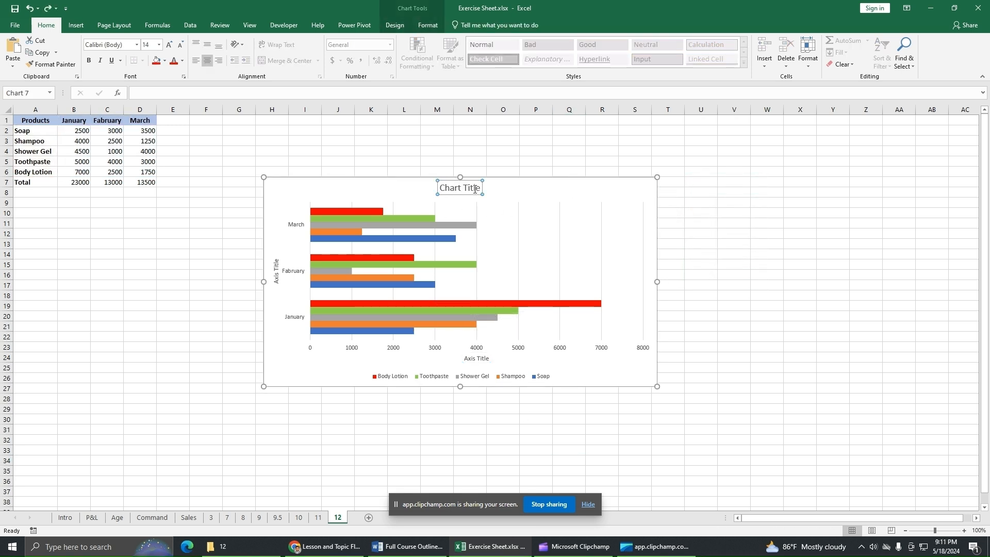
pyautogui.moveTo(480, 188); pyautogui.dragTo(450, 191)
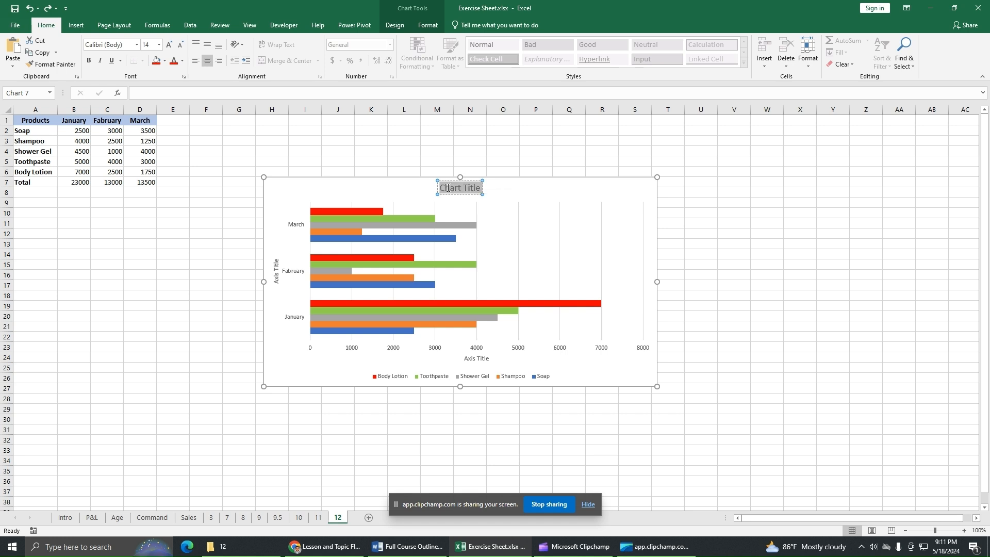
pyautogui.write('Revenue')
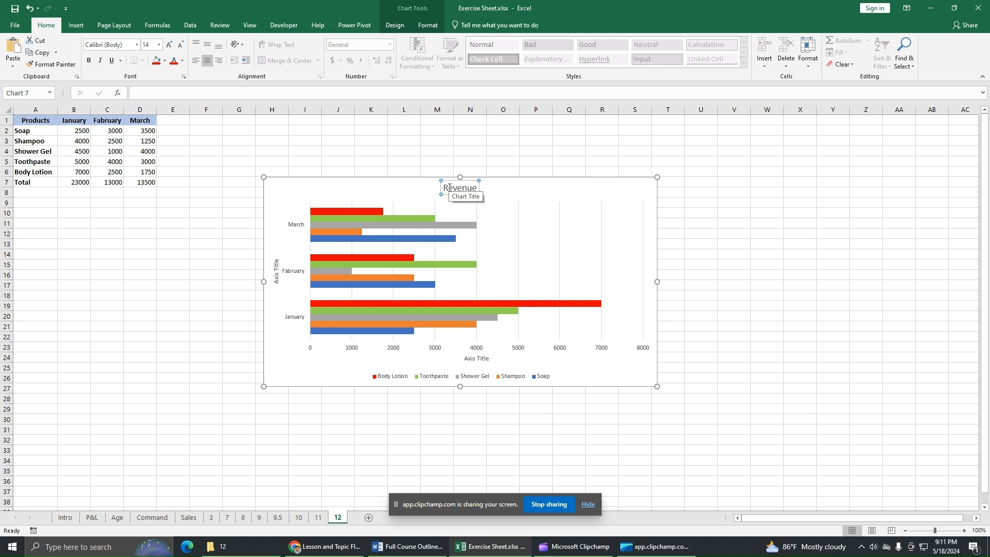
pyautogui.write(' b')
pyautogui.write('y')
pyautogui.write('Monthly ')
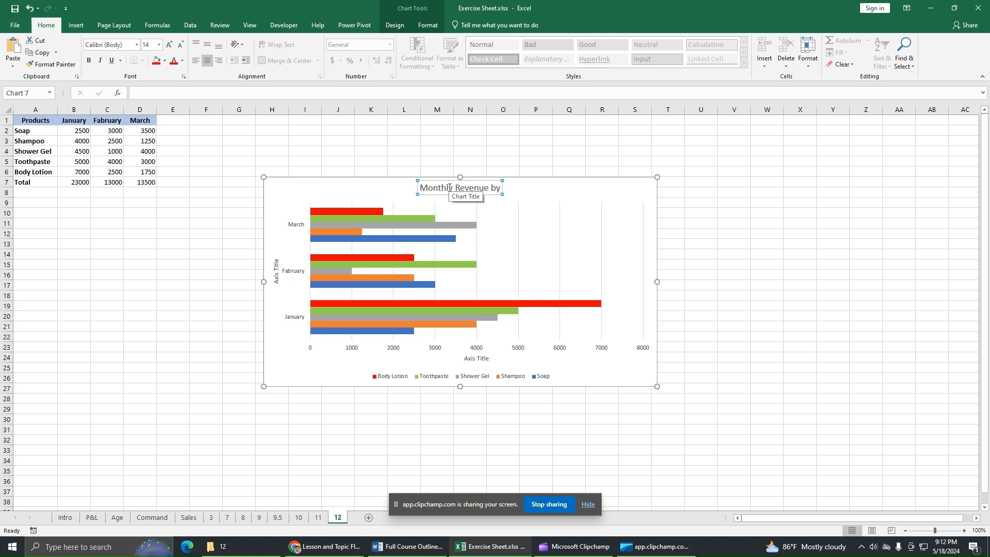
pyautogui.write(' Produ')
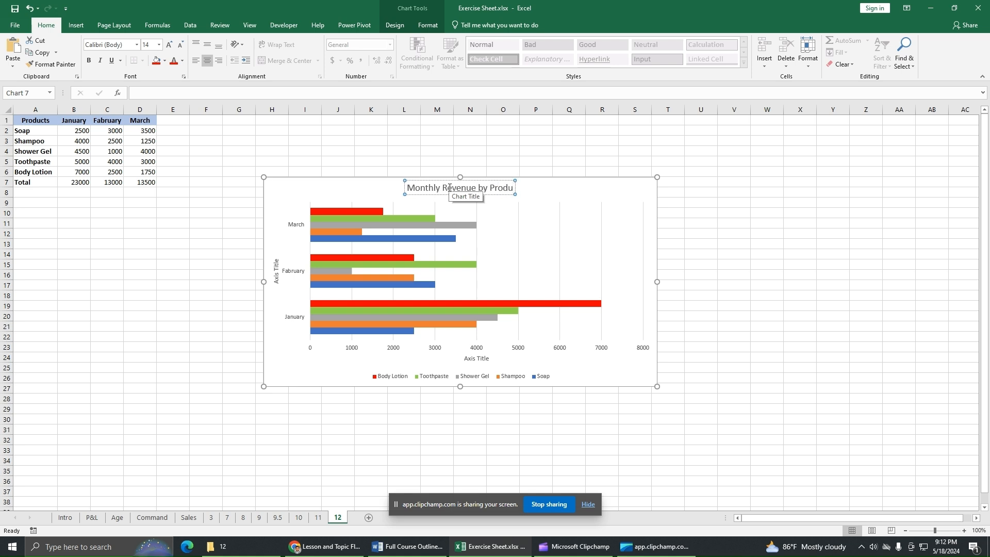
pyautogui.write('cts')
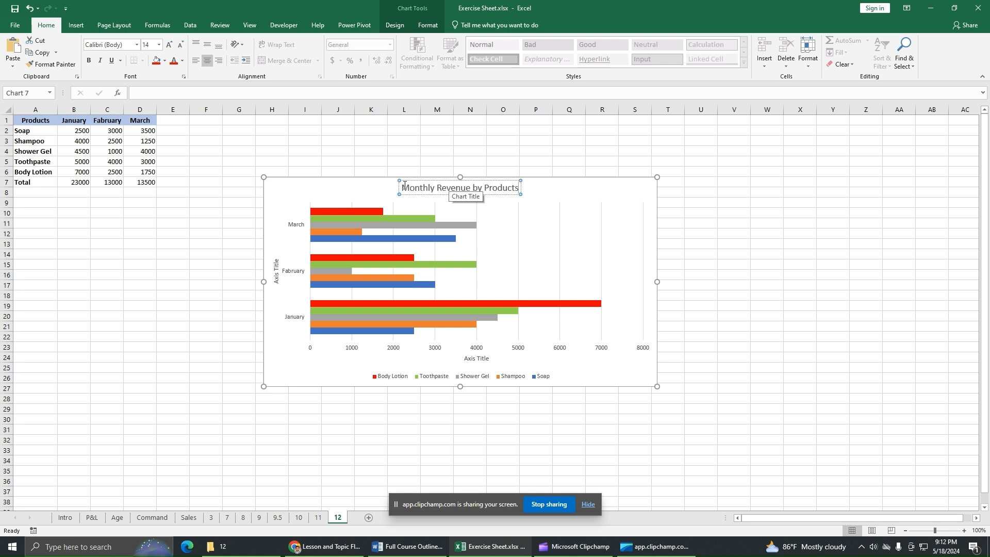
# Format the chart title as bold italic, size 18, in the standard light green font colour.
pyautogui.moveTo(404, 186); pyautogui.dragTo(505, 188)
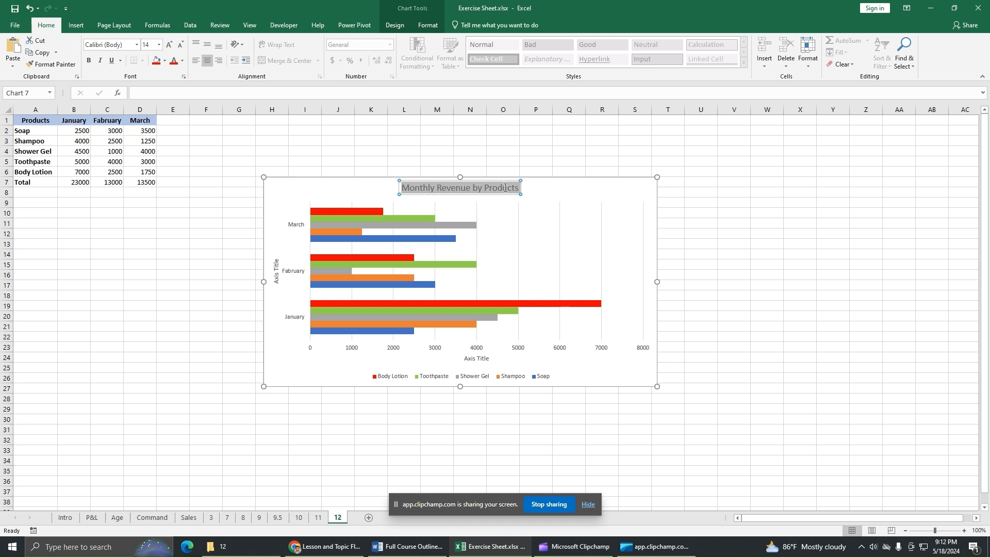
pyautogui.click(89, 60)
pyautogui.click(170, 45)
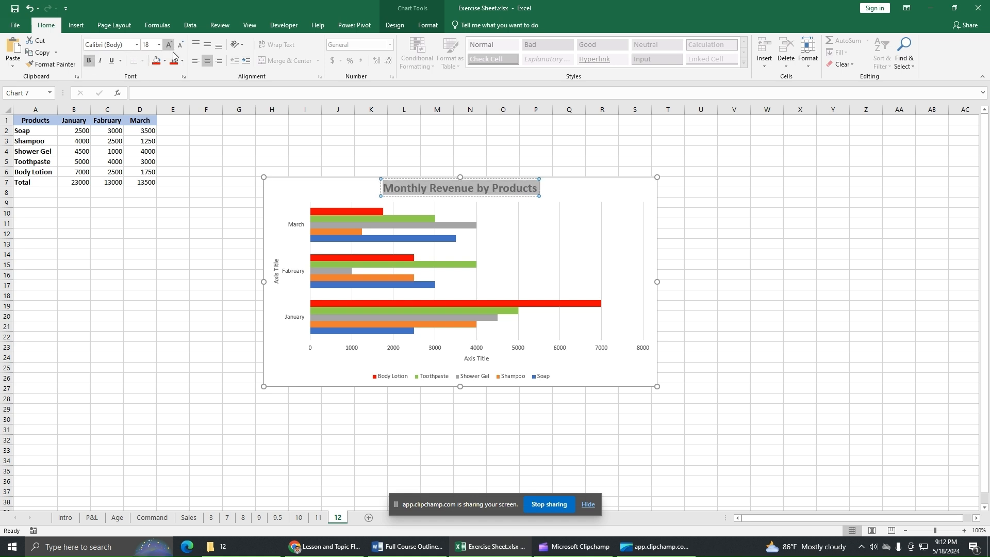
pyautogui.click(100, 60)
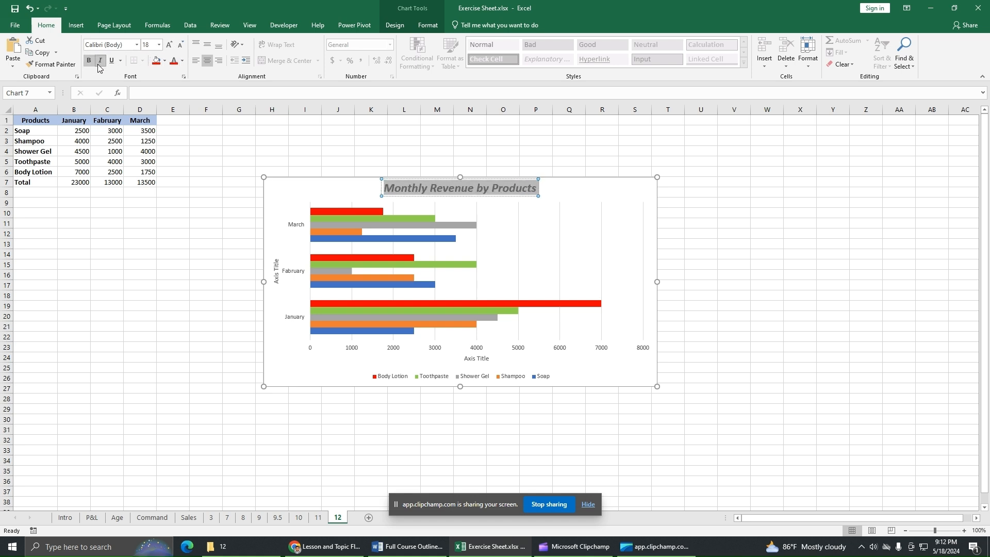
pyautogui.click(183, 61)
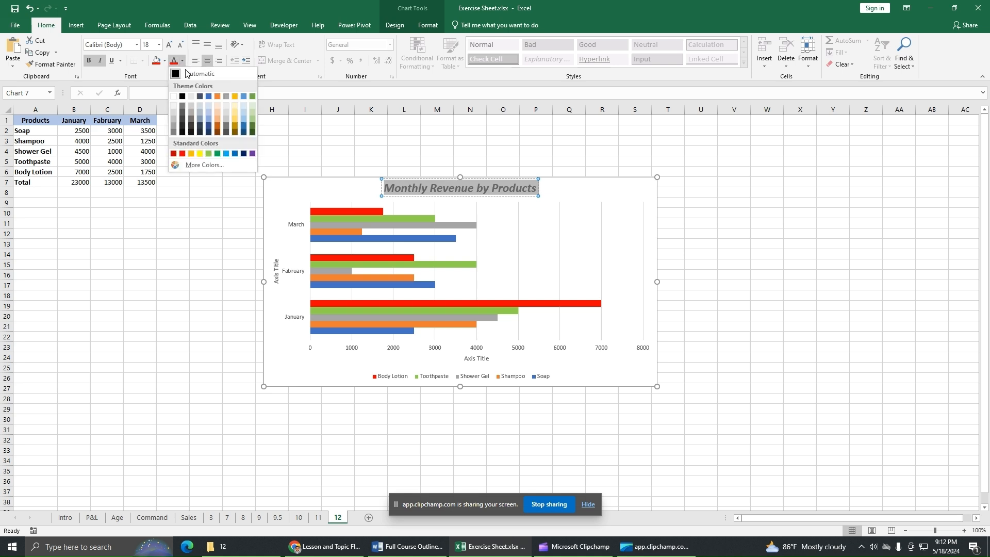
pyautogui.click(209, 154)
pyautogui.click(339, 193)
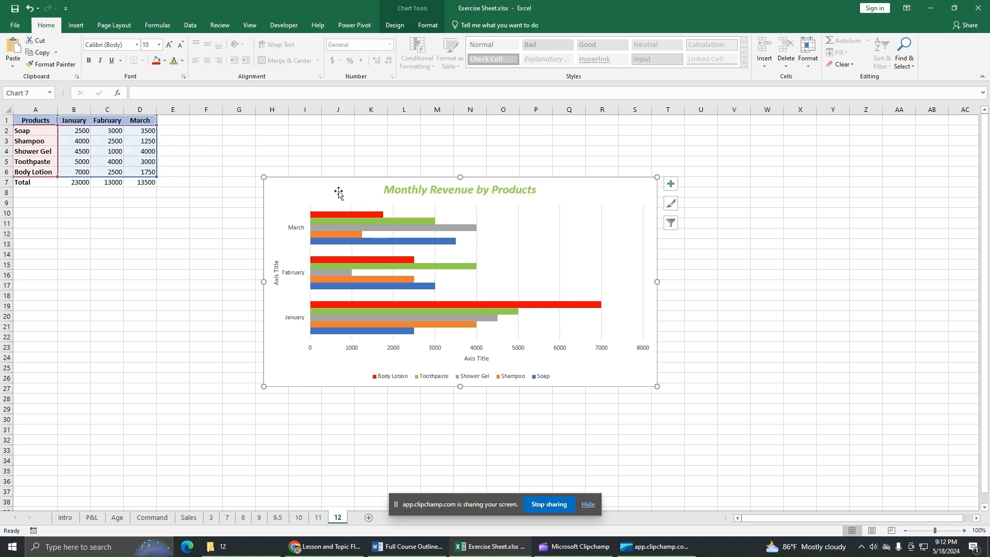
# Change the vertical axis title to "Month" and make it bold and one font size larger.
pyautogui.click(275, 282)
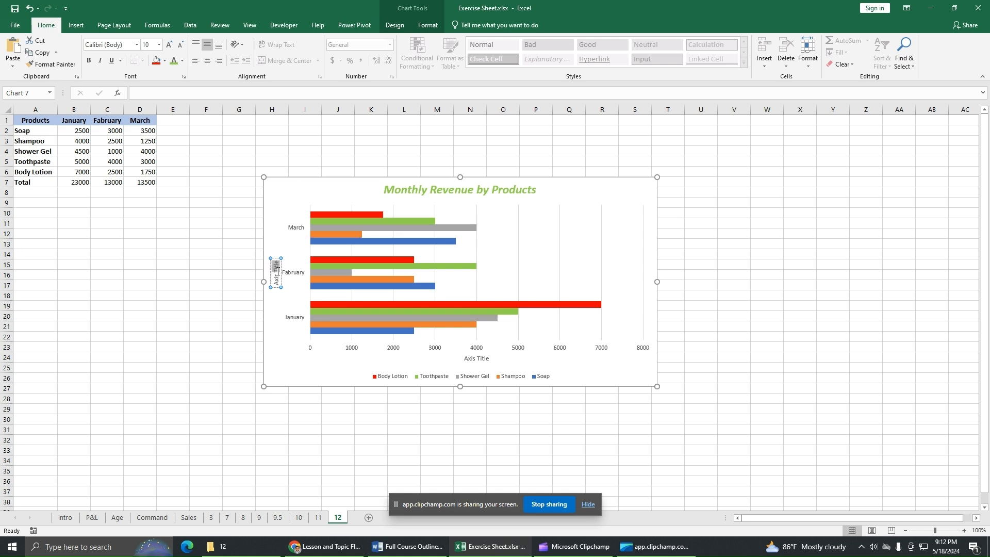
pyautogui.moveTo(277, 268); pyautogui.dragTo(278, 286)
pyautogui.write('Month')
pyautogui.doubleClick(277, 274)
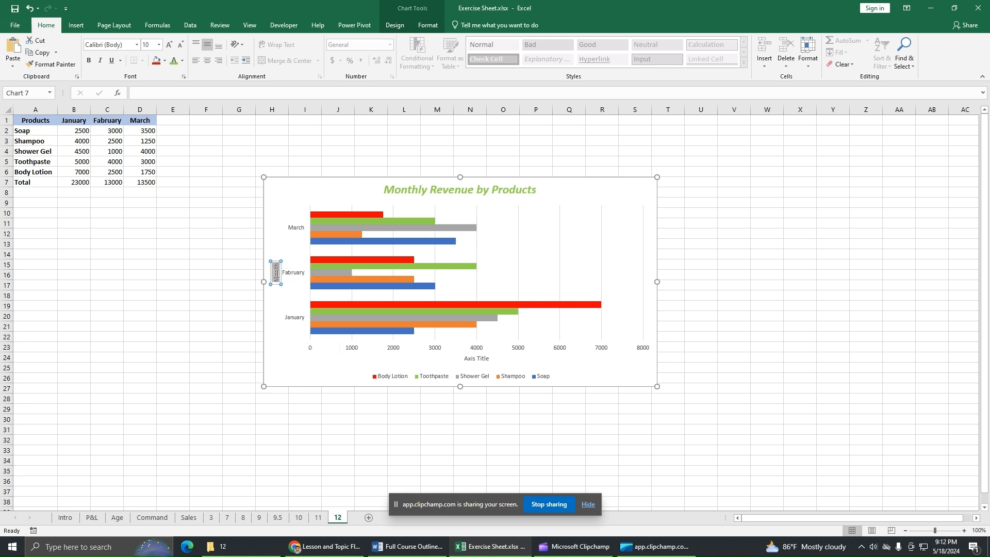
pyautogui.click(169, 44)
pyautogui.click(89, 60)
# Change the horizontal axis title to "Revenue" and make it bold at font size 12.
pyautogui.click(479, 360)
pyautogui.click(486, 360)
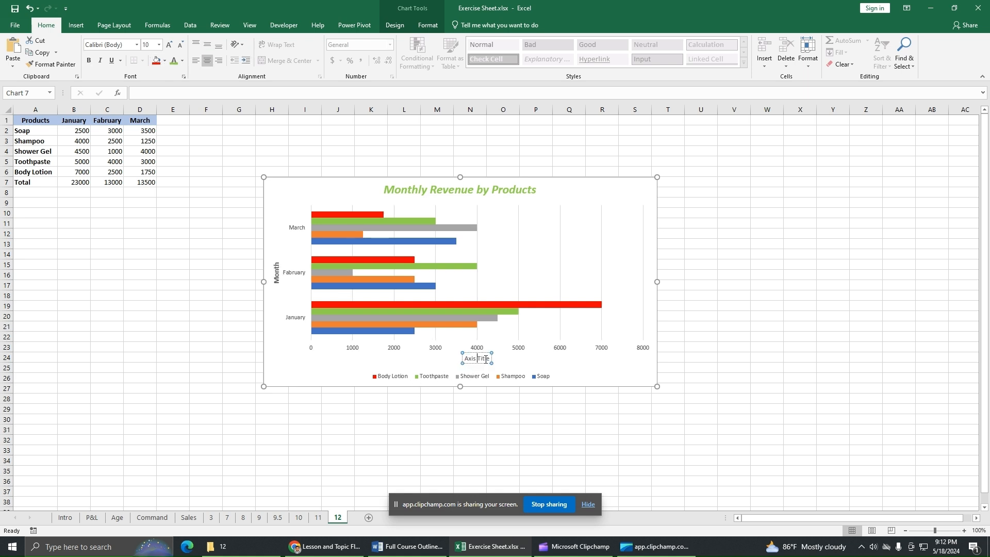
pyautogui.tripleClick(474, 358)
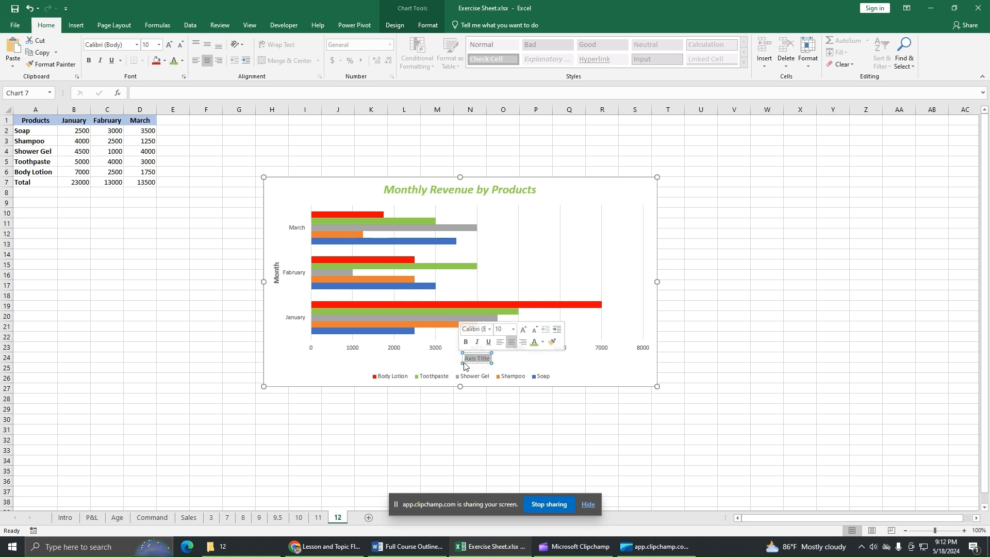
pyautogui.write('Revenue')
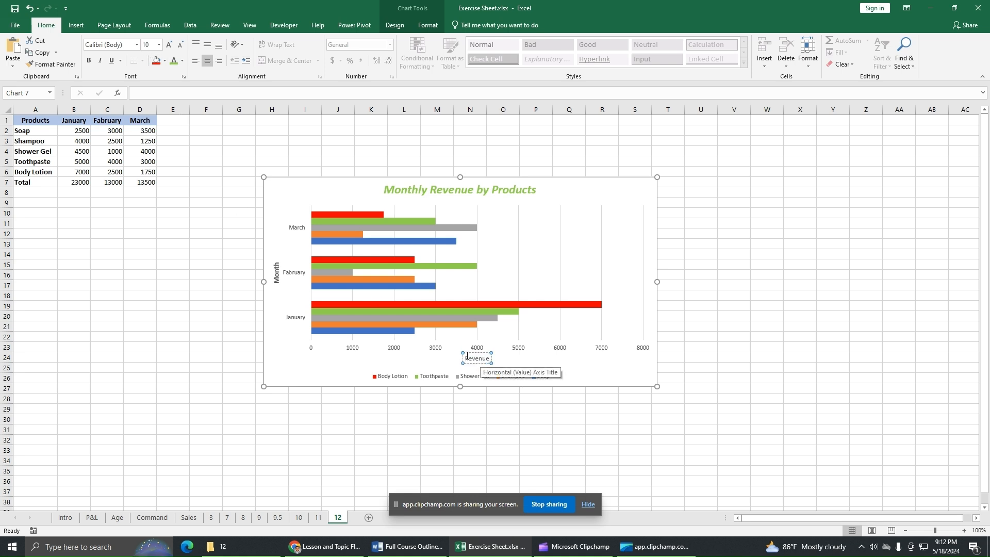
pyautogui.moveTo(464, 358); pyautogui.dragTo(492, 358)
pyautogui.click(170, 45)
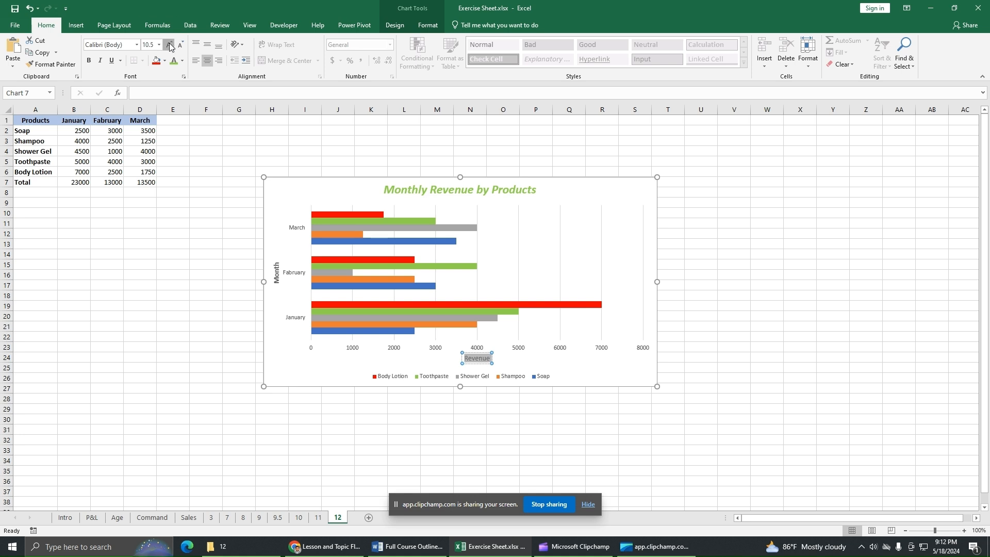
pyautogui.click(170, 45)
pyautogui.click(170, 44)
pyautogui.click(89, 60)
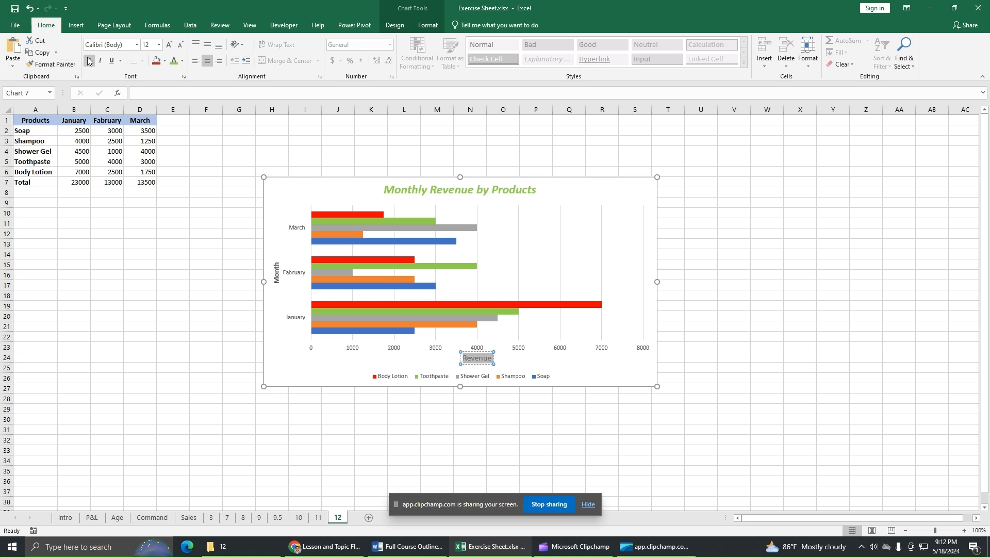
# Add data labels to the bars of the monthly revenue chart.
pyautogui.click(578, 194)
pyautogui.click(671, 185)
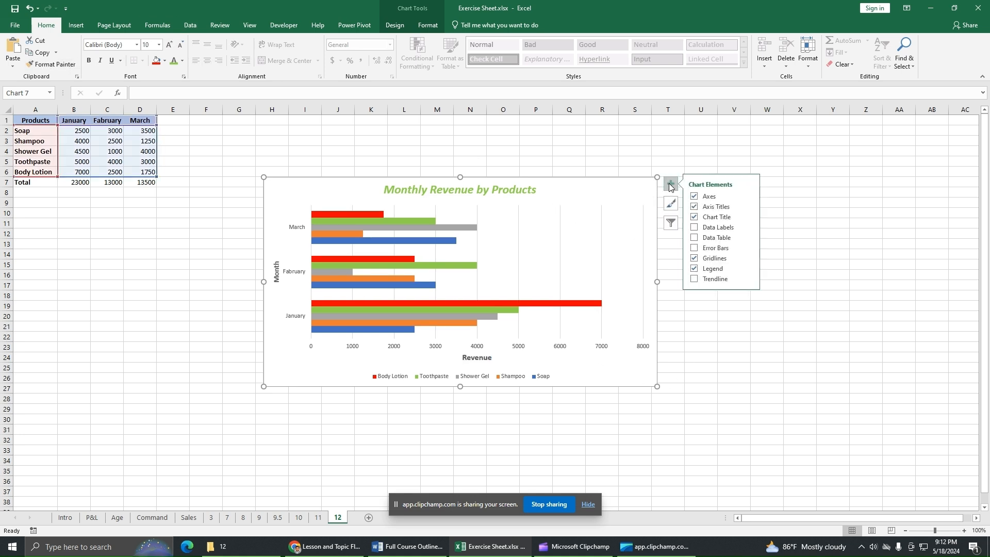
pyautogui.click(696, 229)
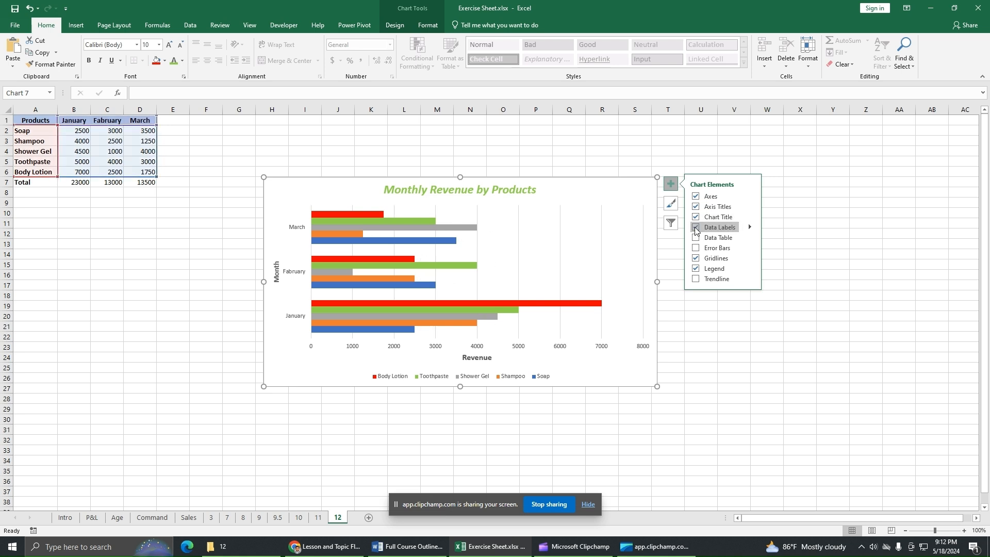
pyautogui.click(696, 240)
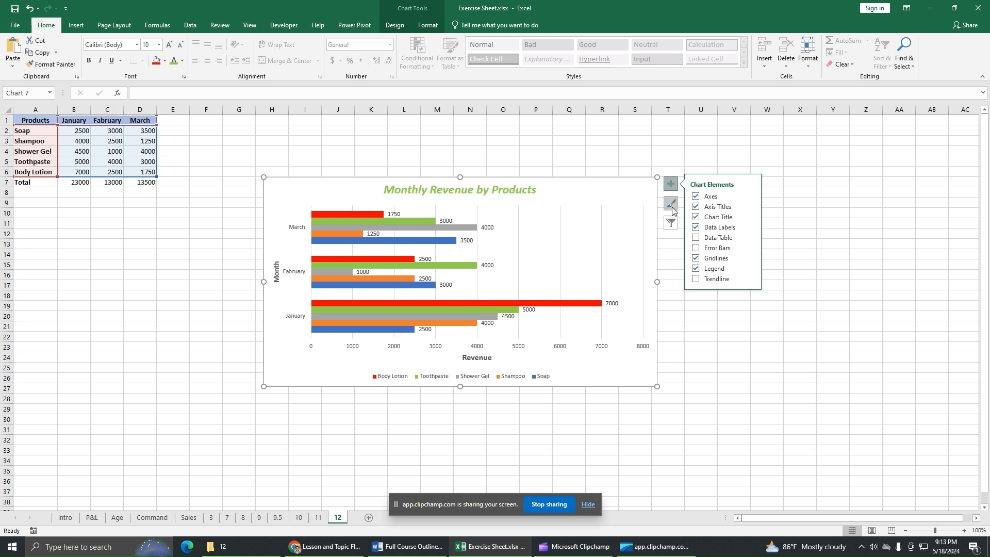
# Apply the third chart style, with the grey gradient background, and the third Colorful palette, starting with orange, yellow and green.
pyautogui.click(672, 205)
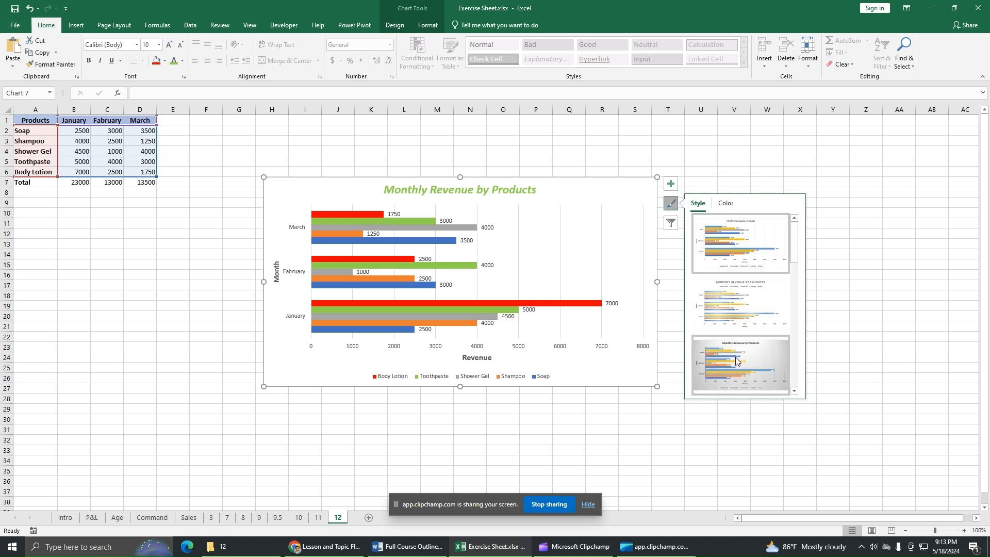
pyautogui.click(736, 361)
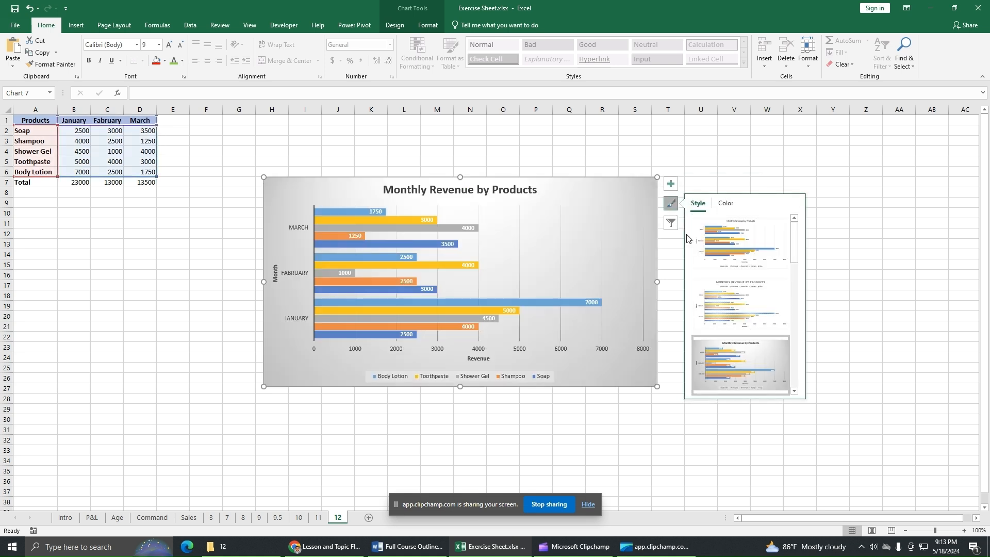
pyautogui.click(726, 204)
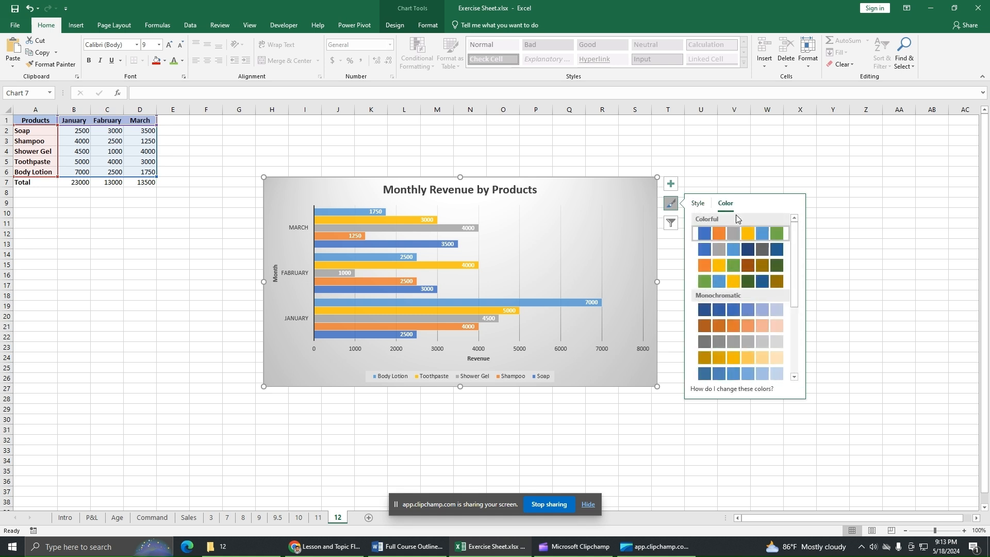
pyautogui.click(743, 265)
# Filter the March category out of the chart.
pyautogui.click(671, 222)
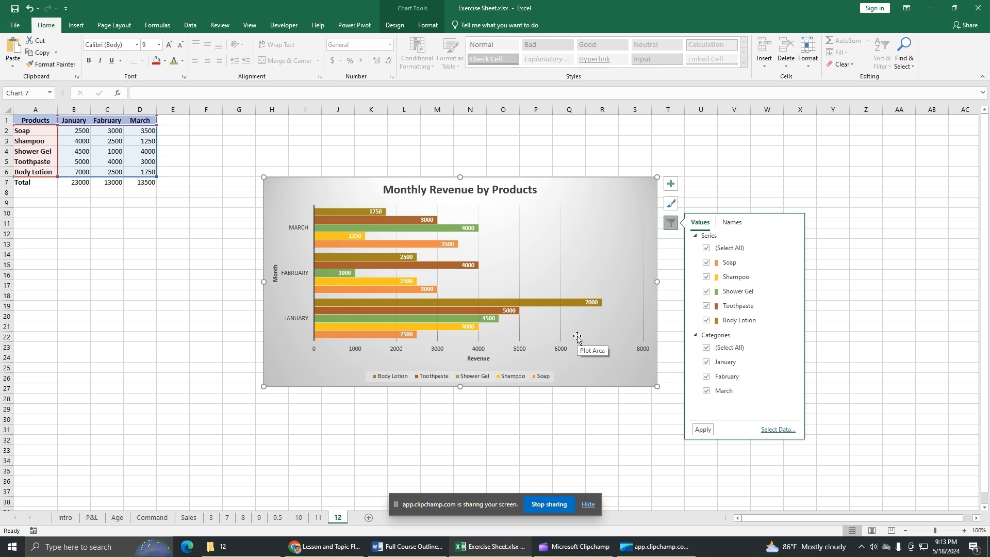
pyautogui.click(706, 392)
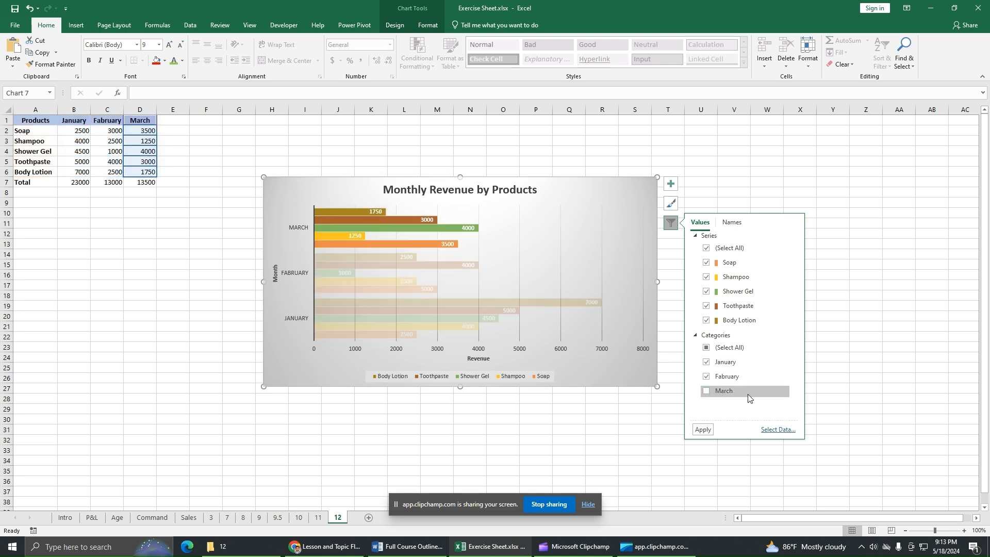
pyautogui.click(703, 431)
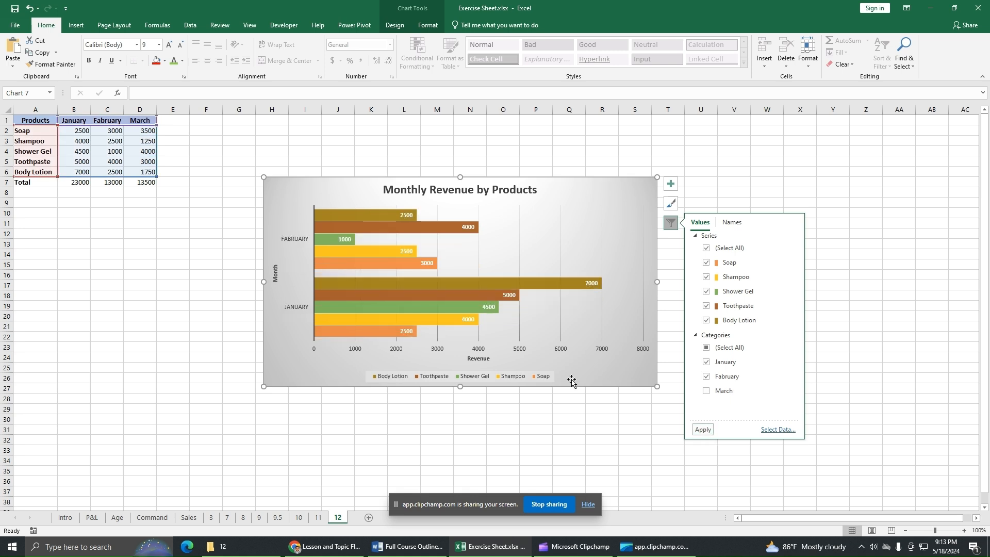
# Restore the March category in the chart's filter and apply it.
pyautogui.click(707, 395)
pyautogui.click(702, 430)
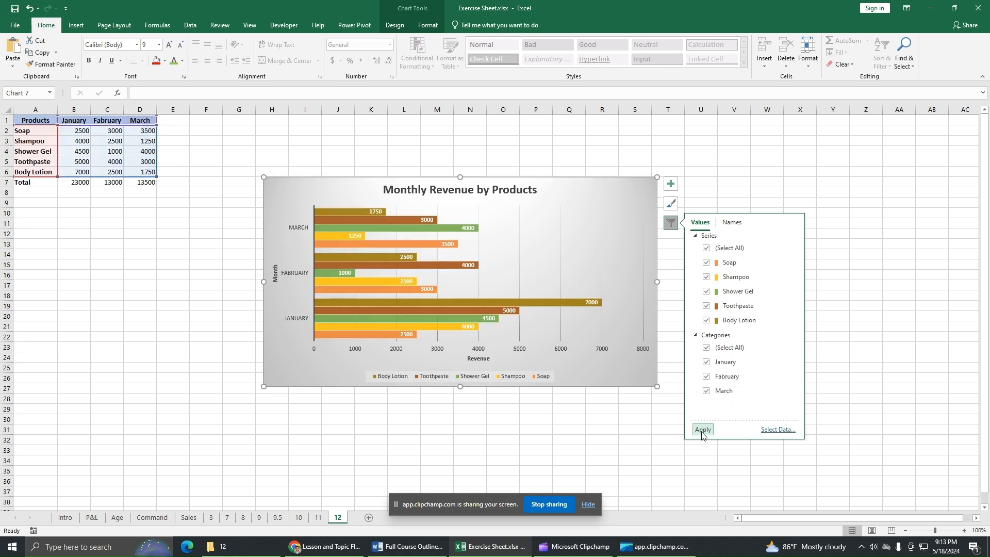
pyautogui.click(771, 464)
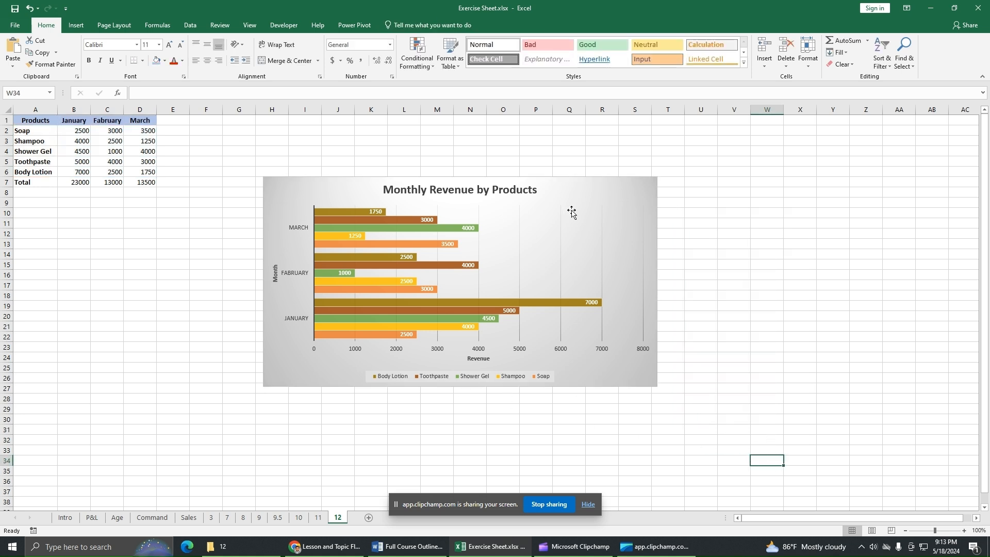
pyautogui.click(586, 202)
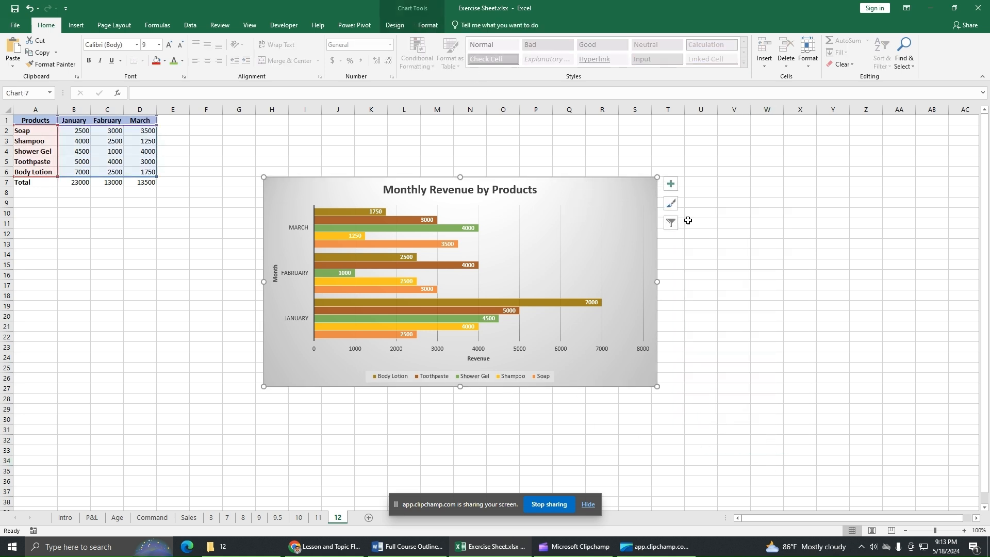